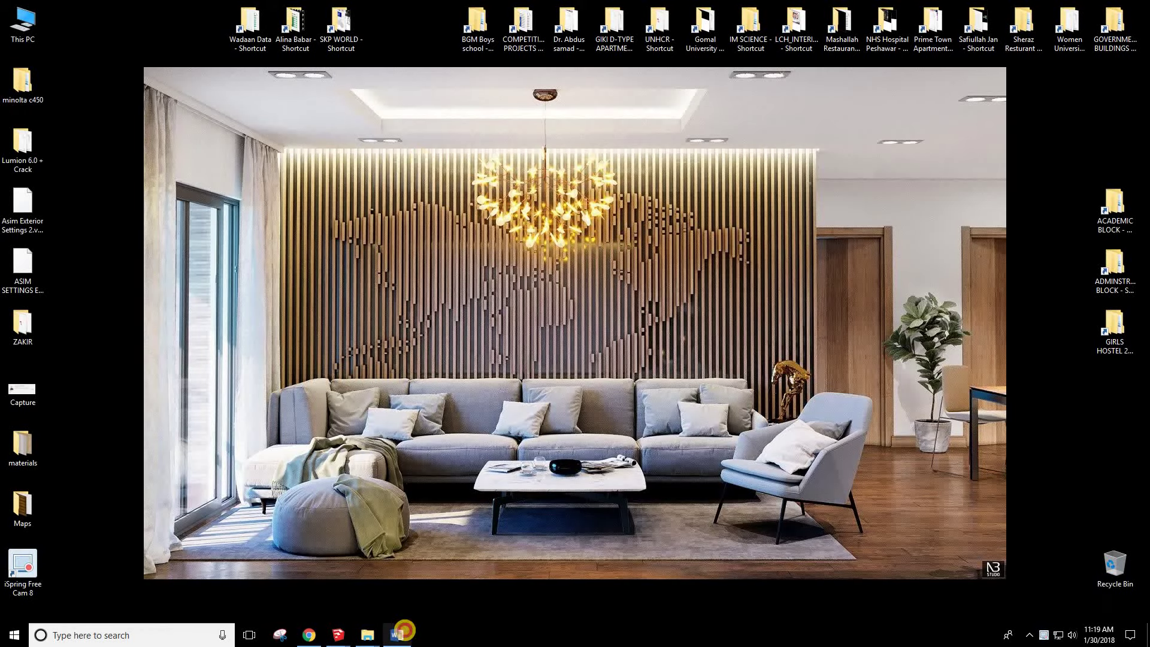
# Bring the Word checklist forward and review its opening lines and the Getting Started toolbar line
pyautogui.click(402, 631)
pyautogui.moveTo(391, 185)
pyautogui.mouseDown()
pyautogui.moveTo(730, 213)
pyautogui.moveTo(649, 238)
pyautogui.mouseUp()
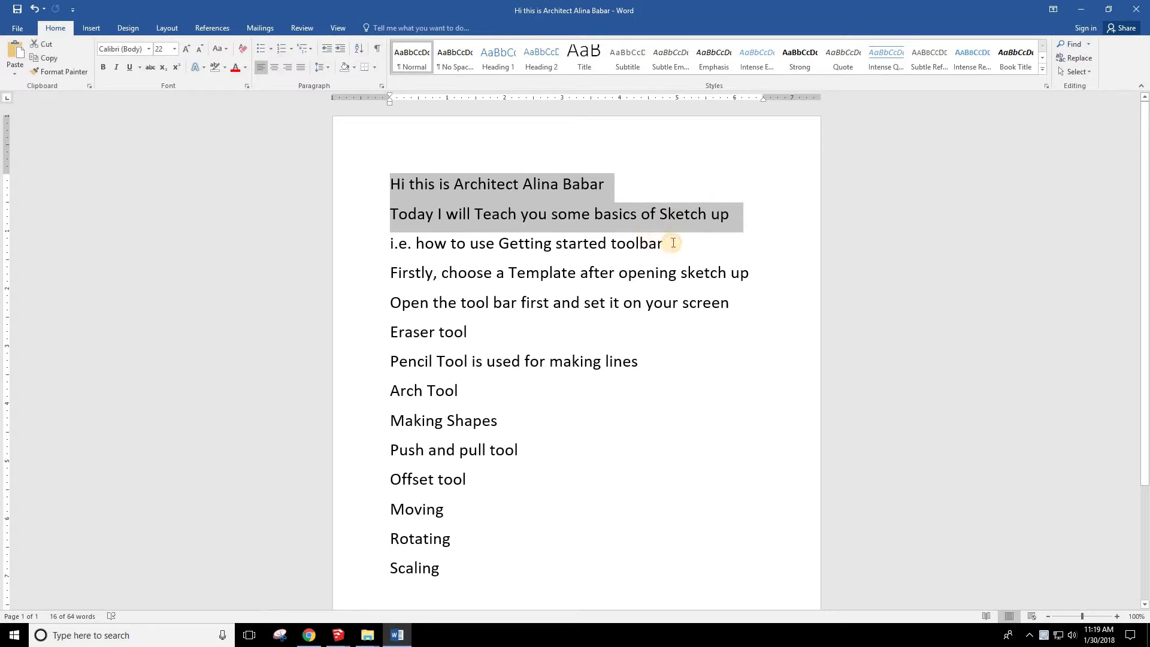
pyautogui.moveTo(674, 242); pyautogui.dragTo(382, 248)
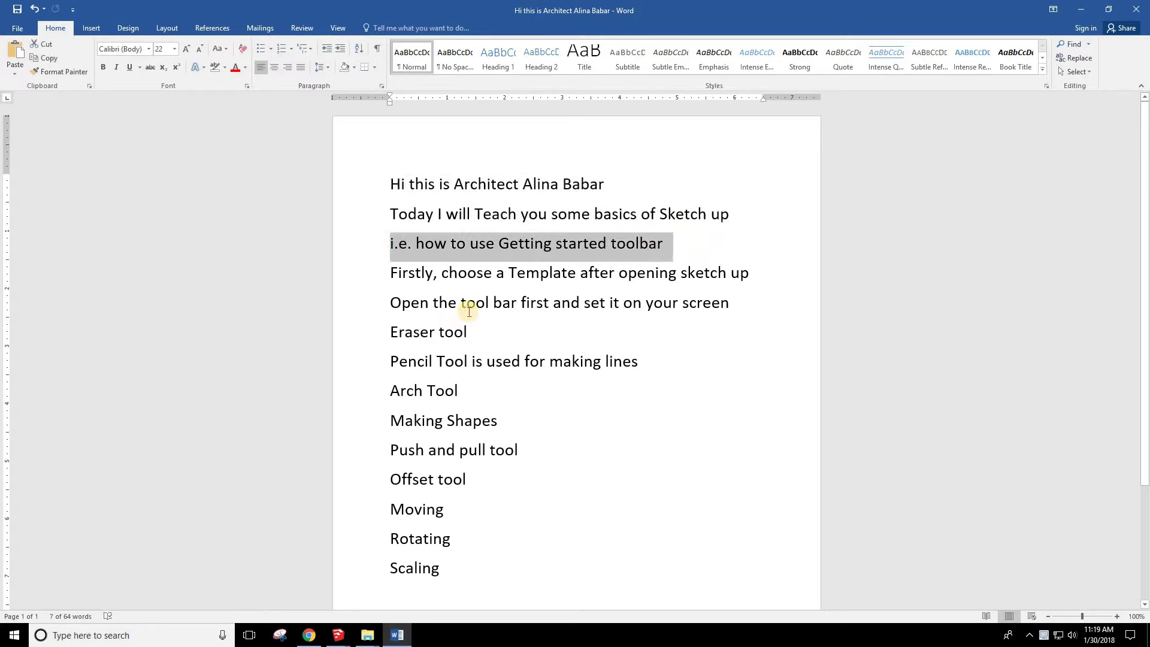
pyautogui.click(488, 246)
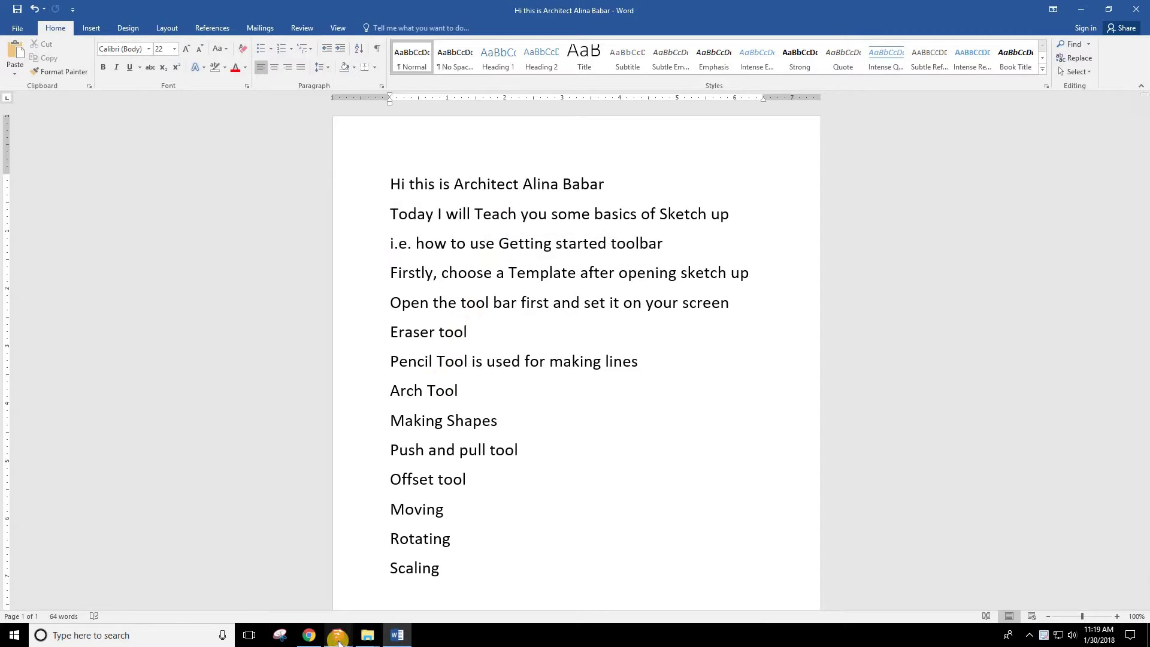
# Glance at SketchUp, then review the checklist lines on choosing a template and opening the toolbar
pyautogui.moveTo(338, 635)
pyautogui.click(300, 596)
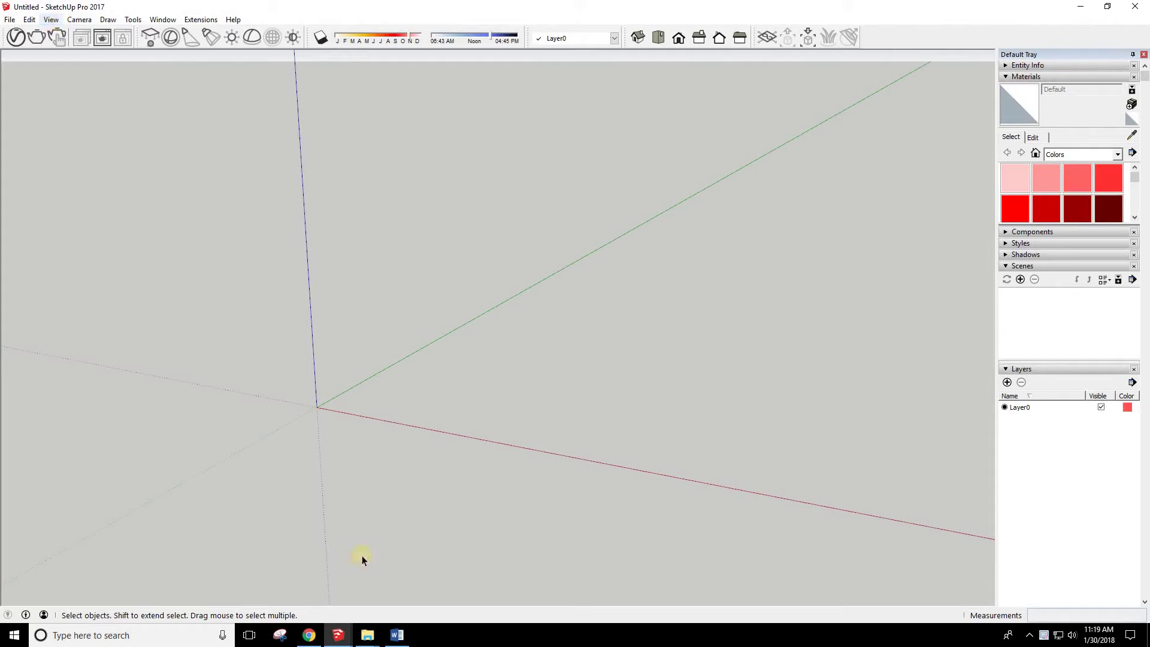
pyautogui.hotkey('alt', 'Tab')
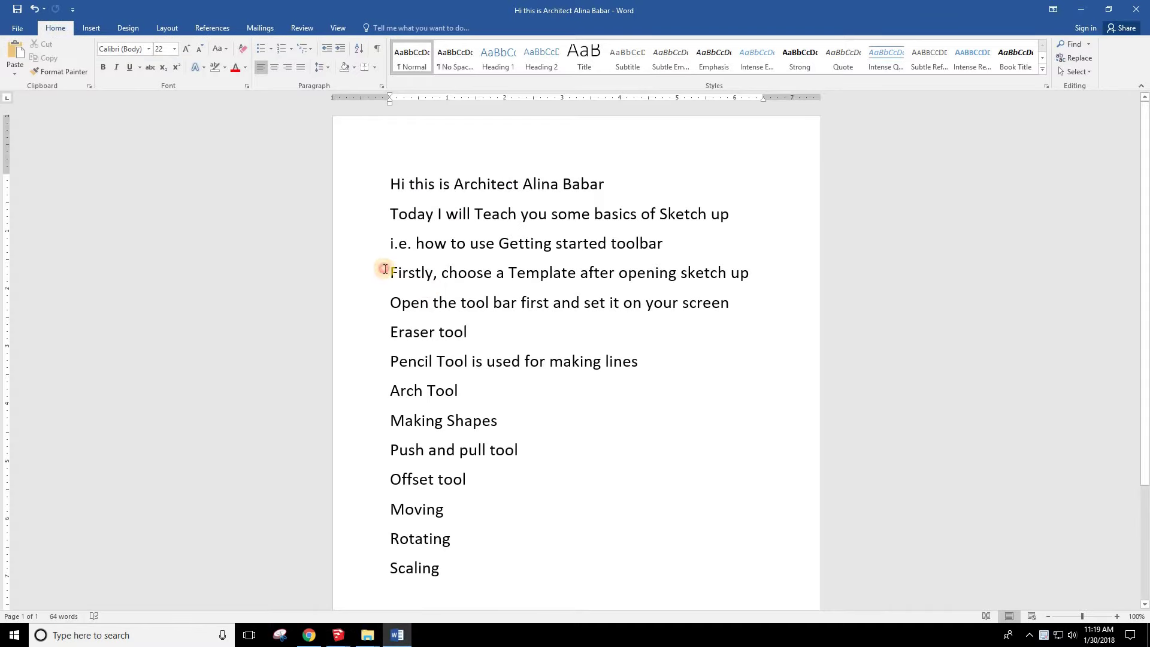
pyautogui.moveTo(387, 270); pyautogui.dragTo(752, 271)
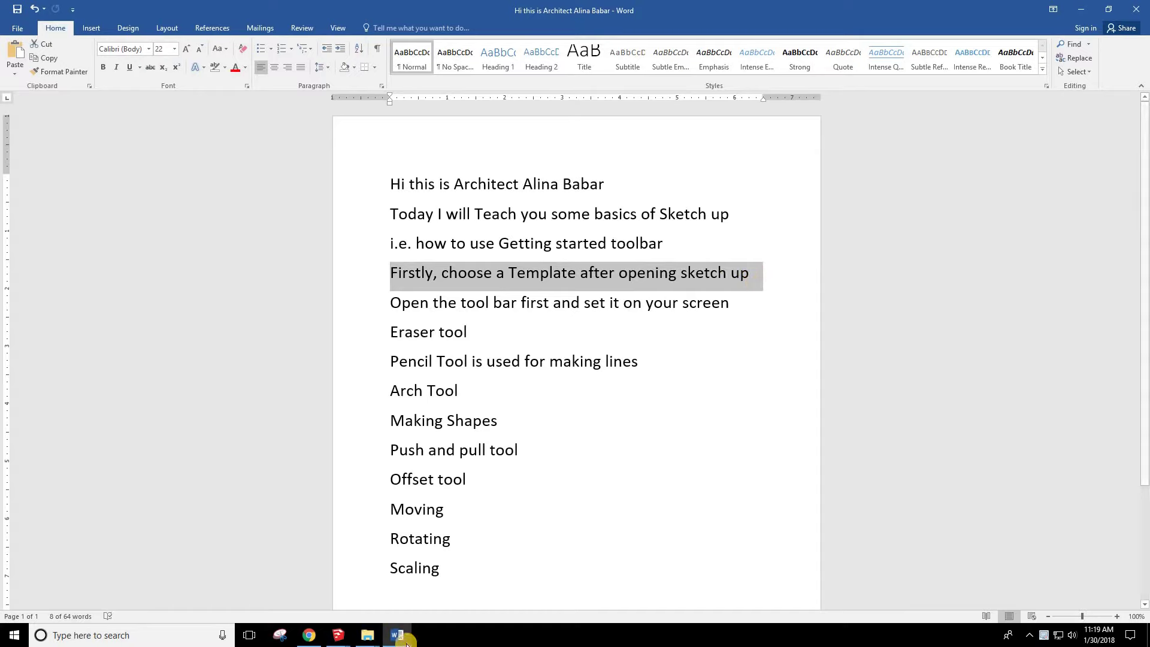
pyautogui.moveTo(390, 302); pyautogui.dragTo(722, 307)
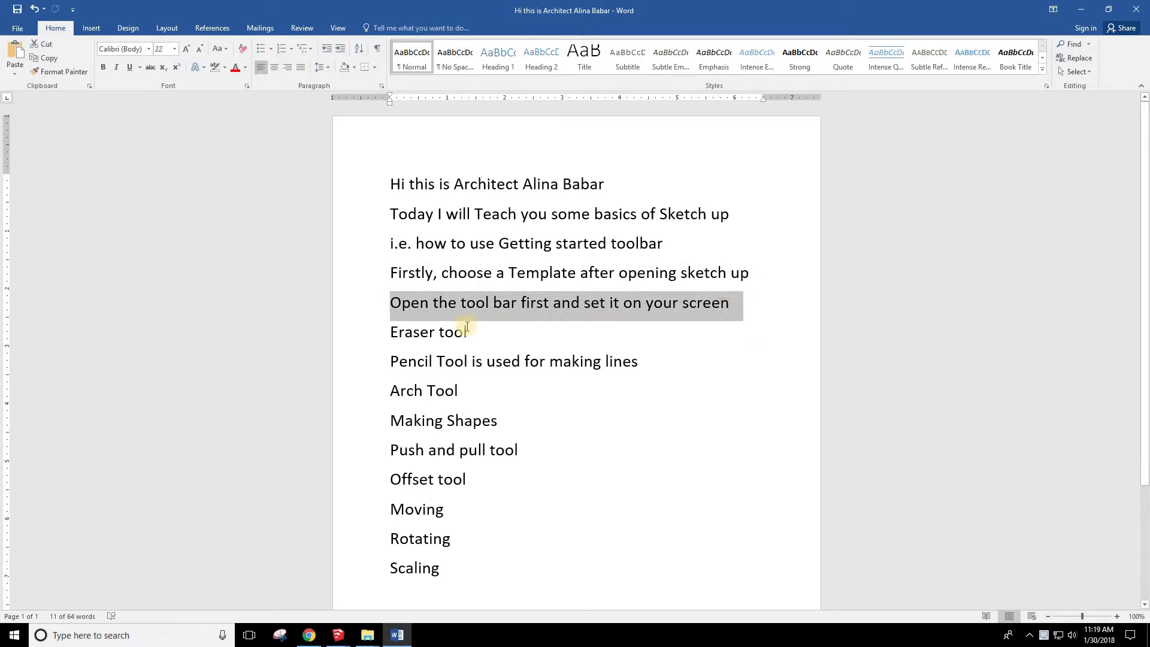
pyautogui.click(350, 640)
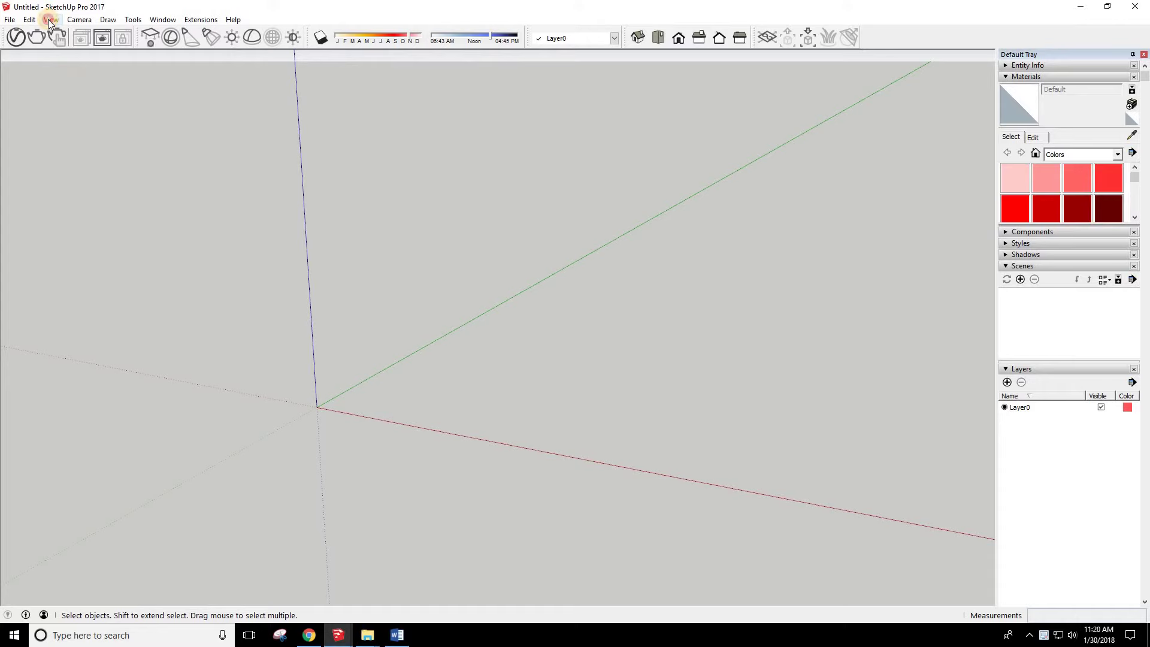
# Enable the Getting Started toolbar under View > Toolbars and dock it at the left of the top row
pyautogui.click(49, 21)
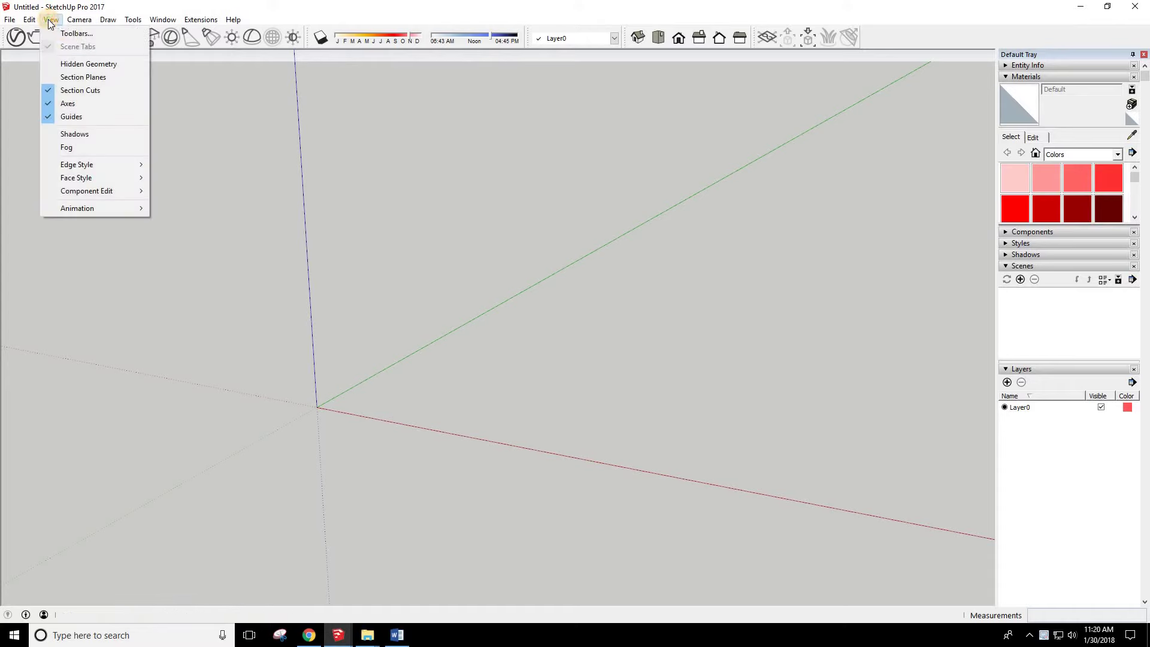
pyautogui.click(71, 34)
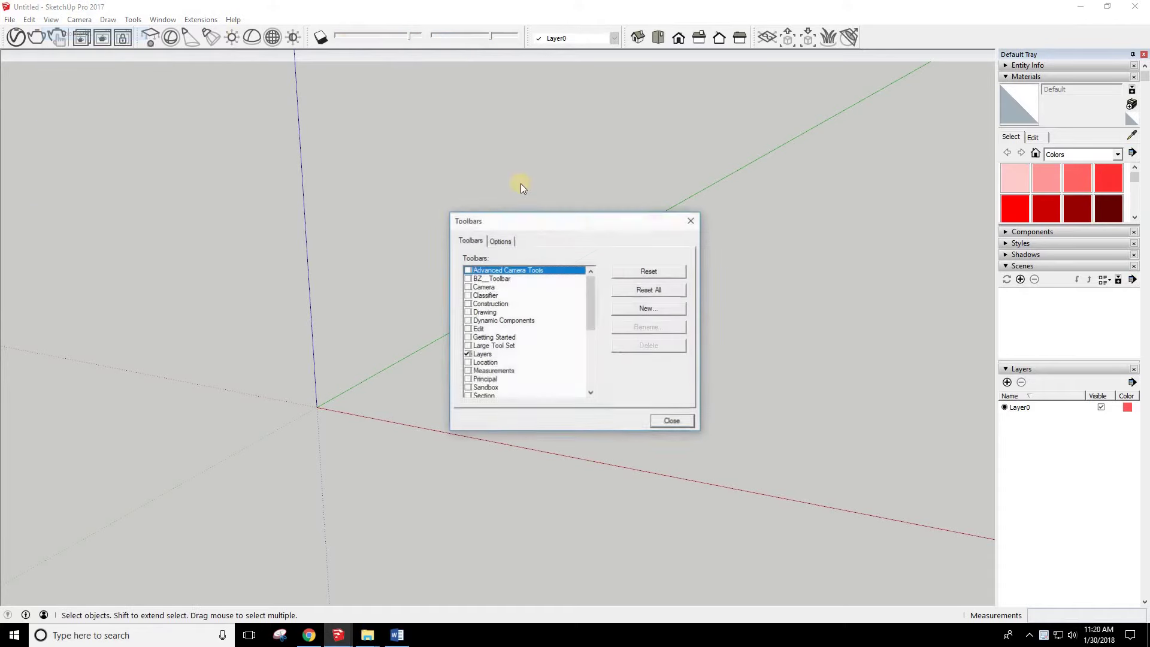
pyautogui.click(468, 338)
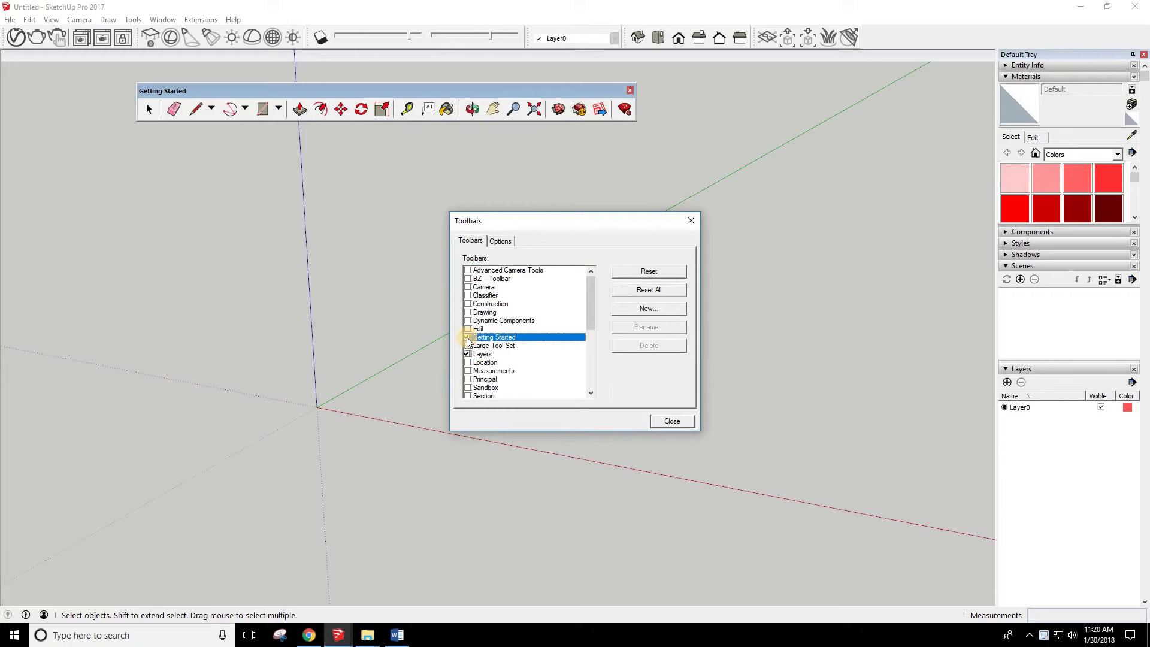
pyautogui.click(671, 421)
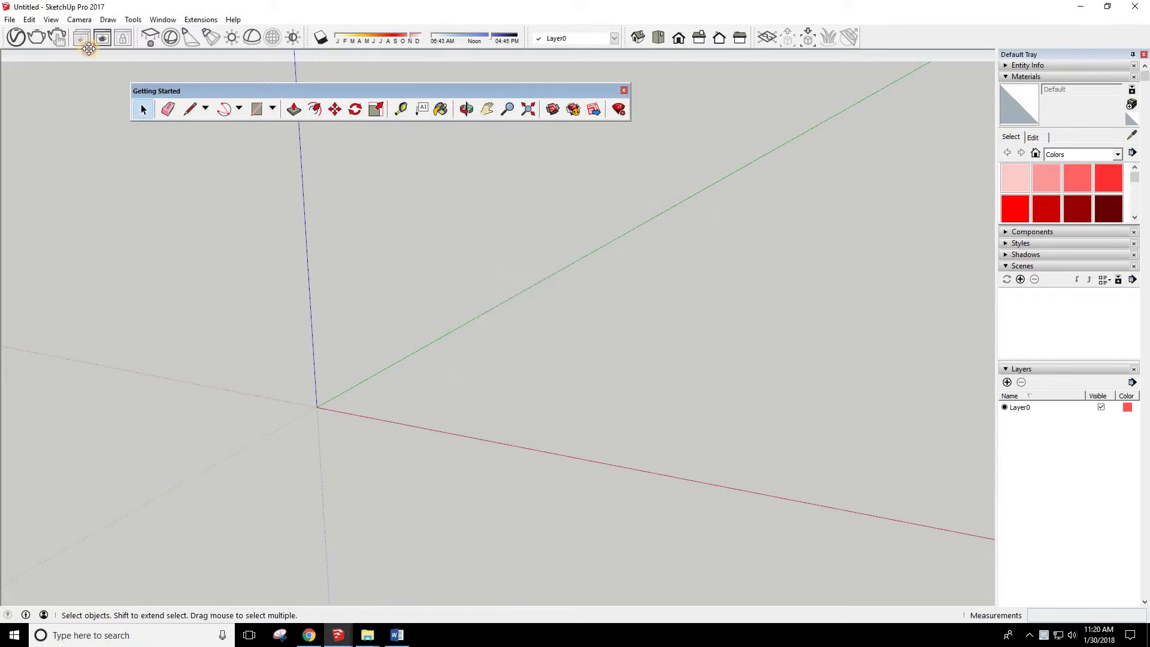
pyautogui.moveTo(89, 49); pyautogui.dragTo(13, 49)
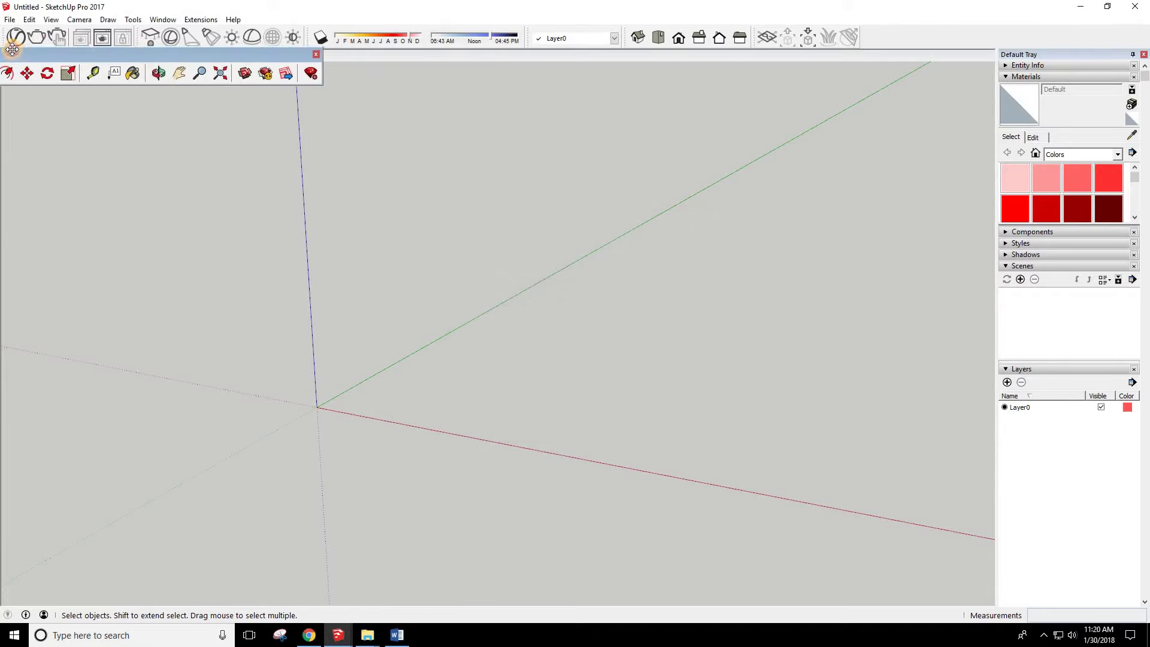
pyautogui.moveTo(13, 49); pyautogui.dragTo(12, 37)
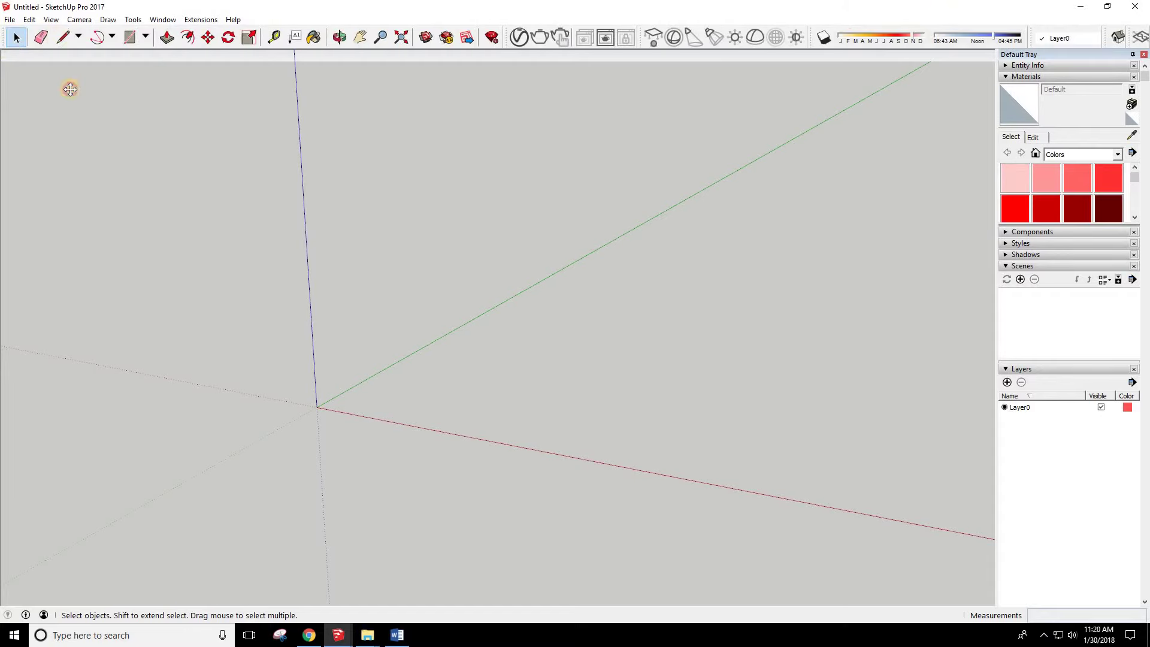
pyautogui.moveTo(70, 90); pyautogui.dragTo(125, 58)
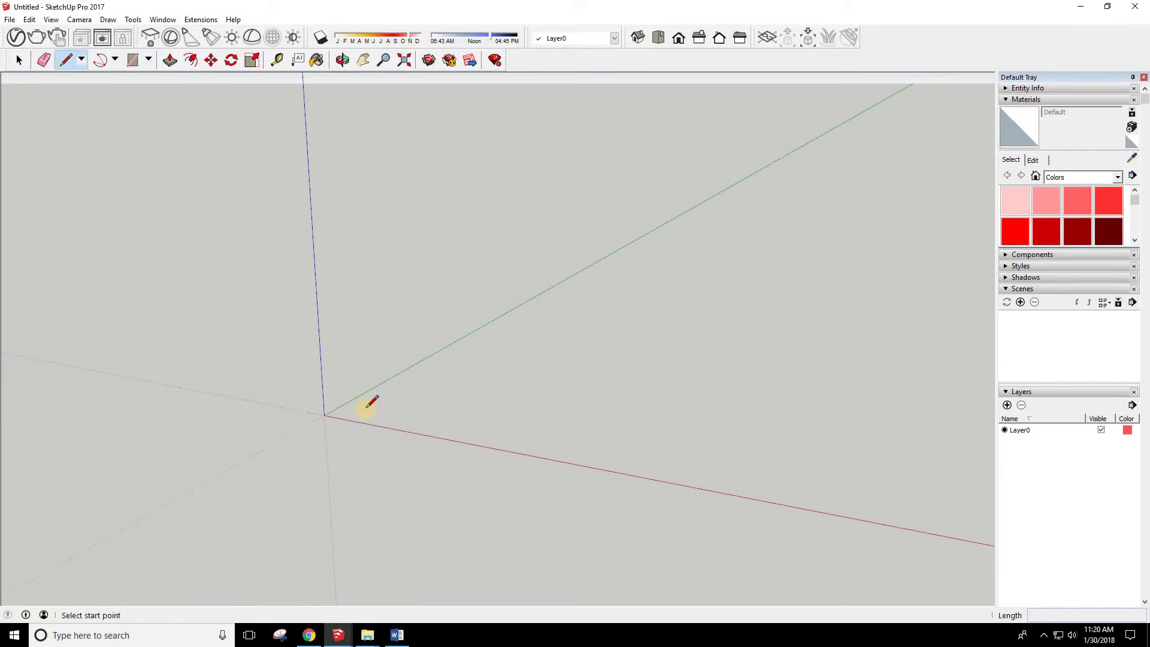
# Trace a closed four-edge rectangle from the origin along the green and red axes into a face
pyautogui.keyDown('shift'); pyautogui.moveTo(354, 408); pyautogui.dragTo(255, 434, button='middle'); pyautogui.keyUp('shift')
pyautogui.click(333, 391)
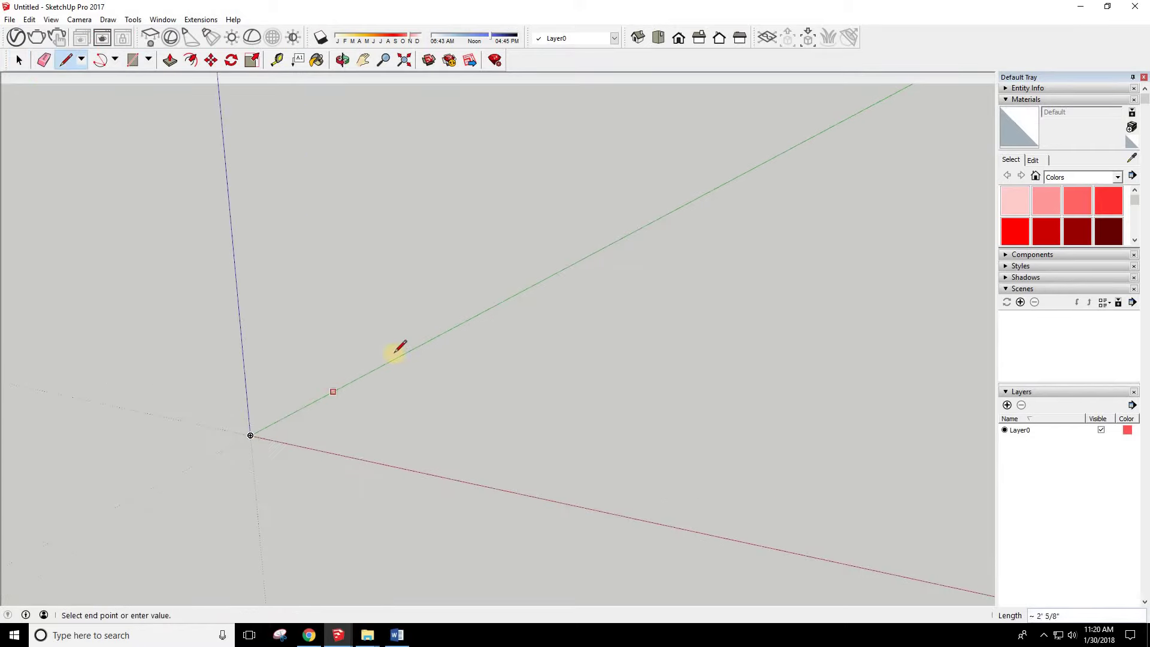
pyautogui.click(407, 351)
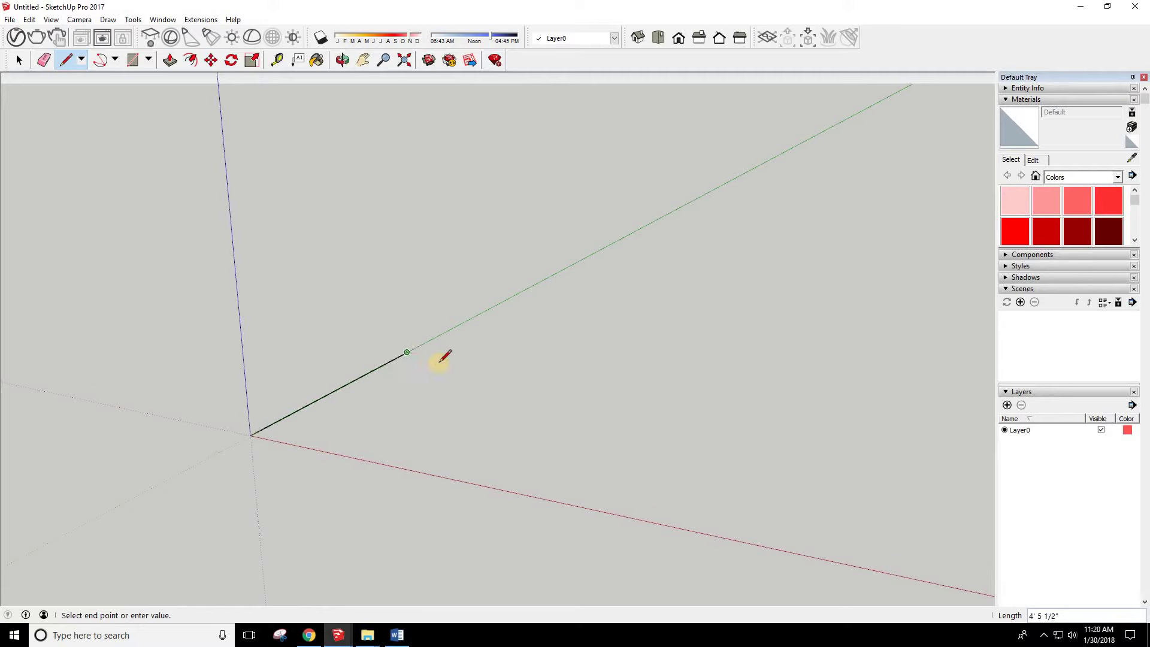
pyautogui.click(442, 476)
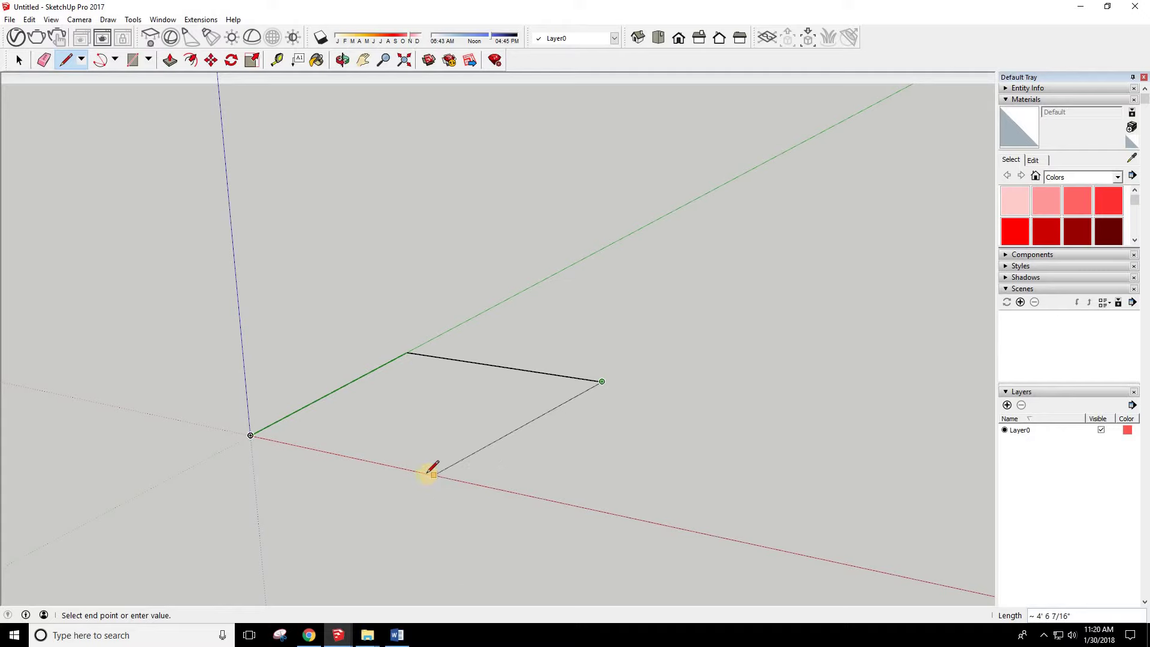
pyautogui.click(499, 447)
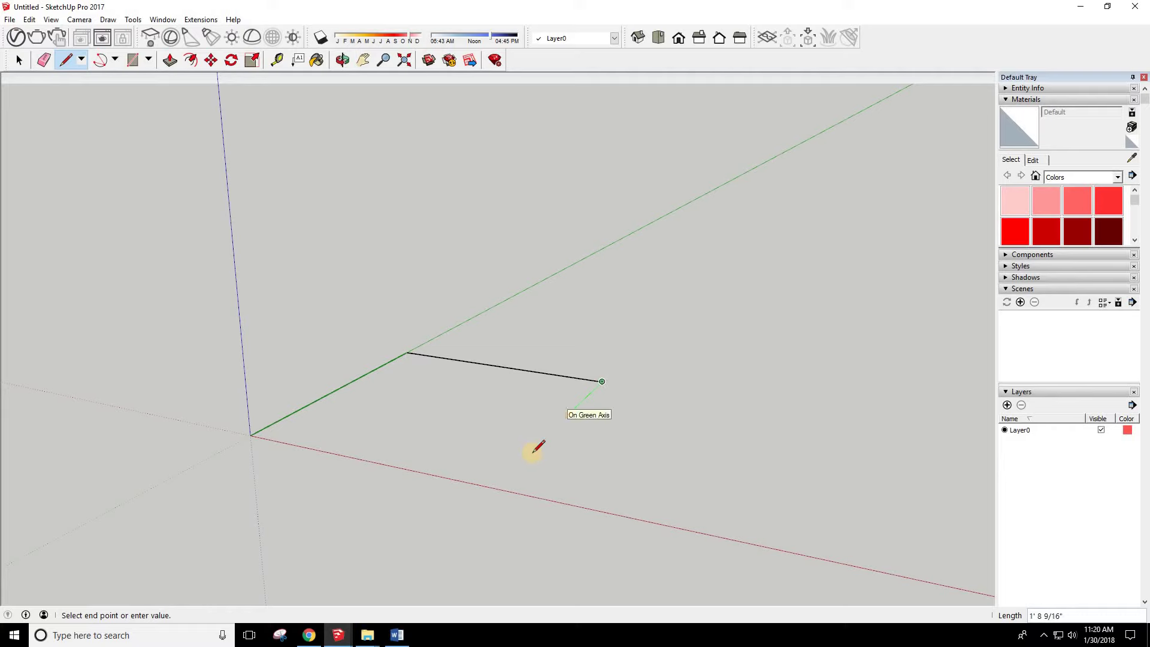
pyautogui.click(488, 489)
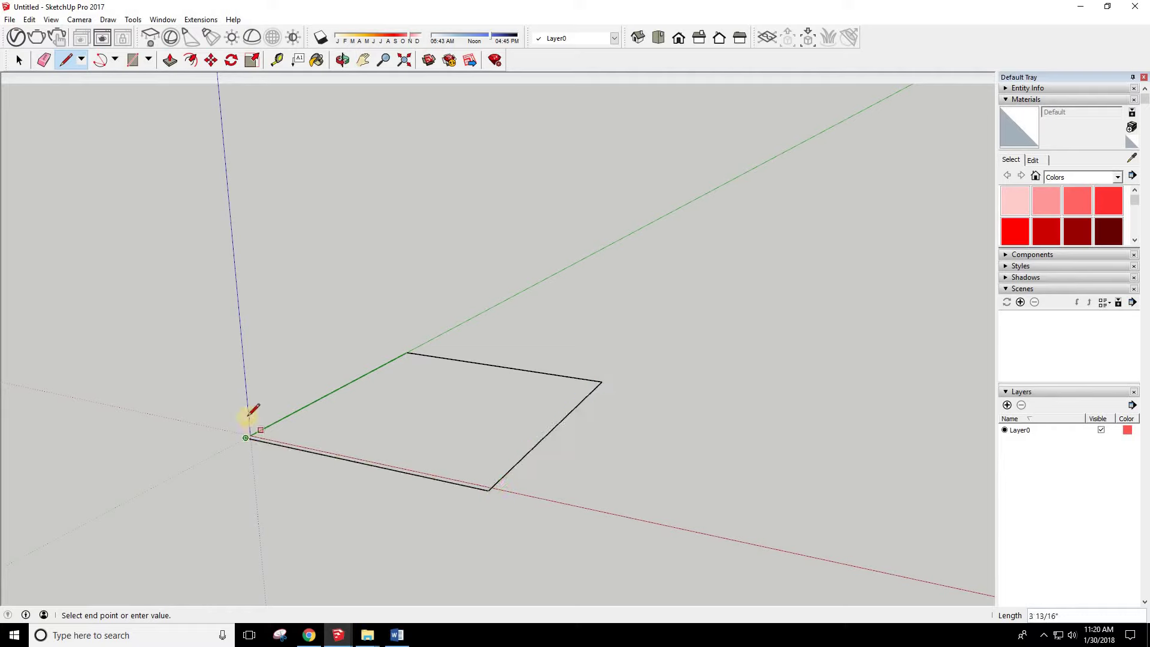
pyautogui.click(251, 435)
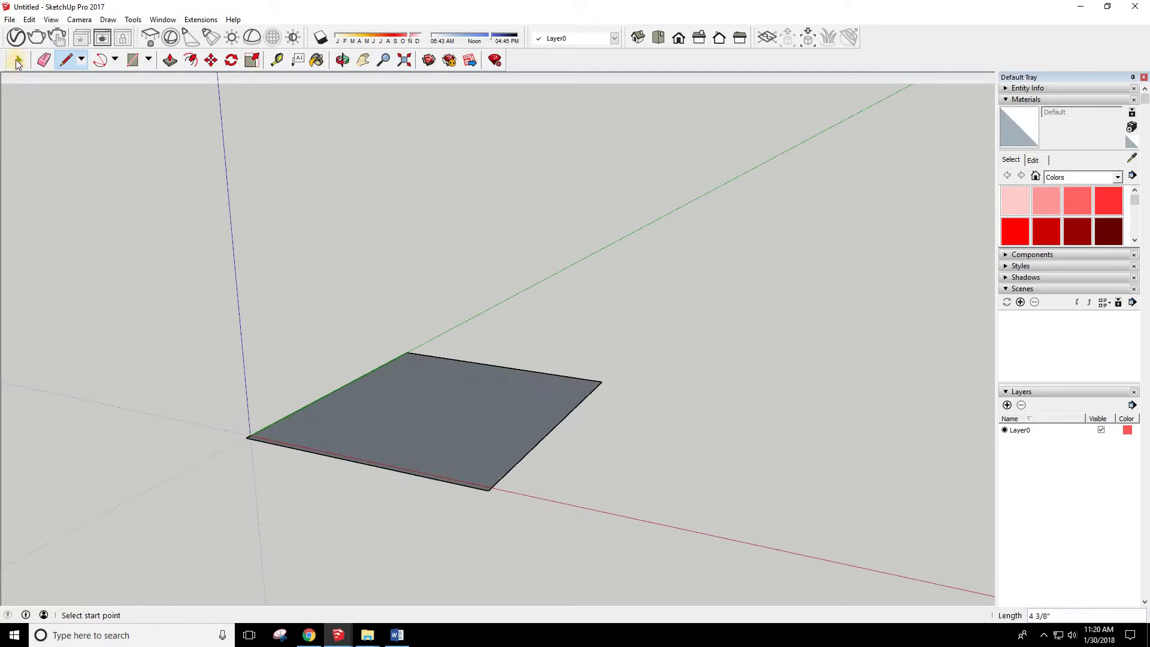
pyautogui.click(17, 61)
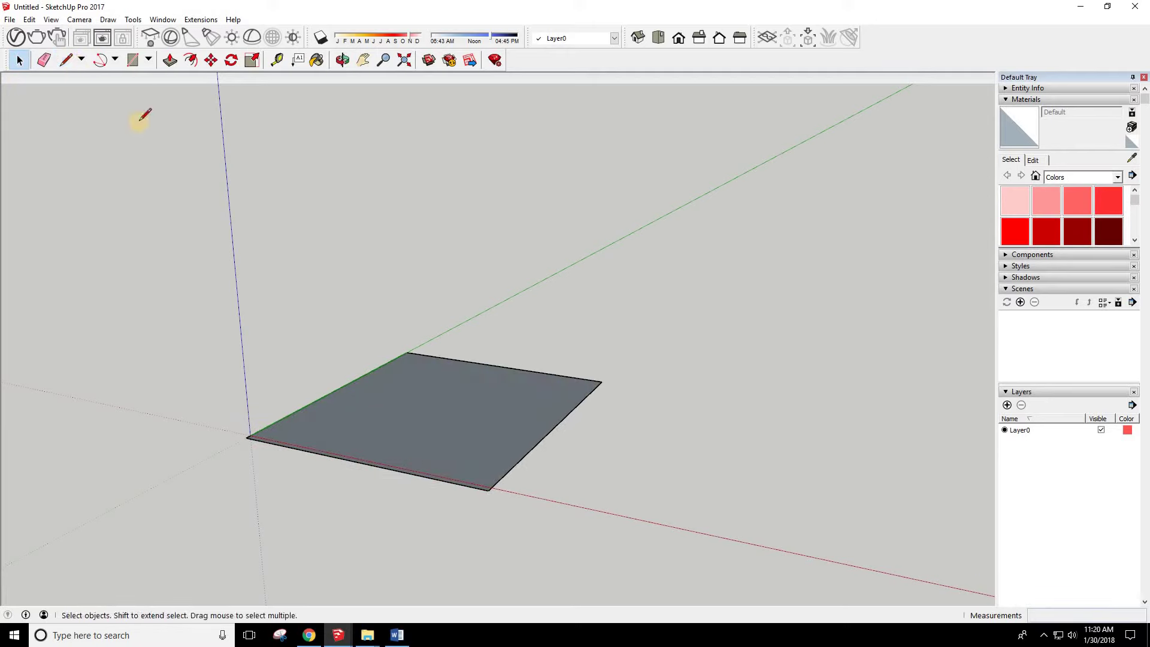
pyautogui.press('l')
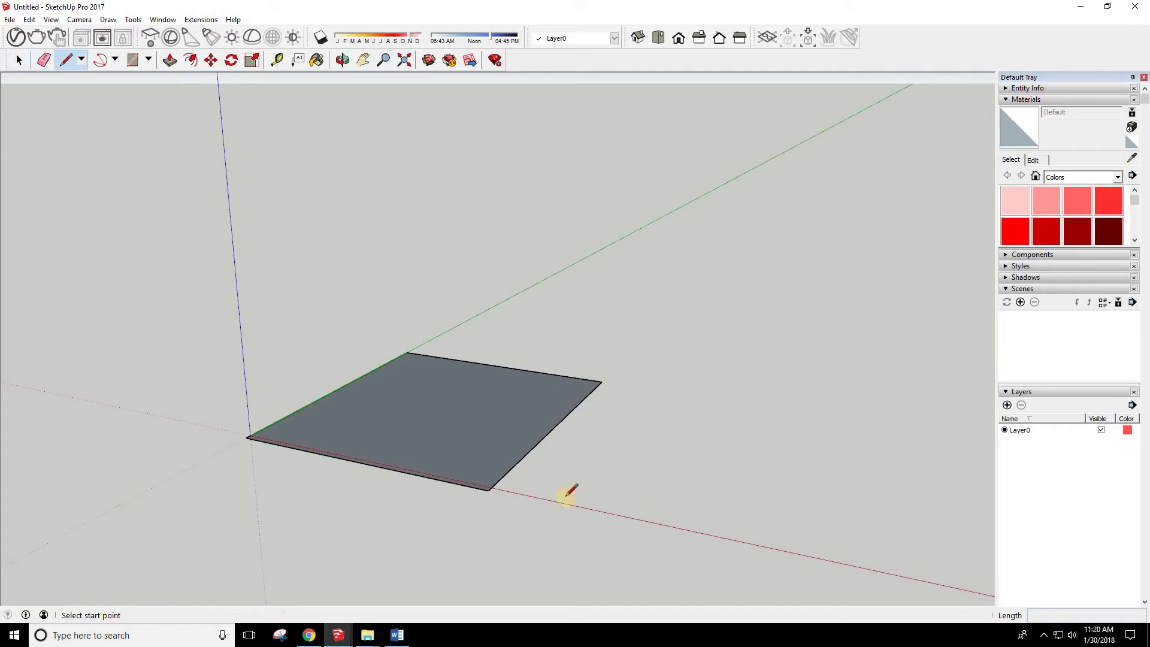
# Draw a 20' by 10' rectangular face along the red axis beside the small square
pyautogui.click(600, 477)
pyautogui.write("10'")
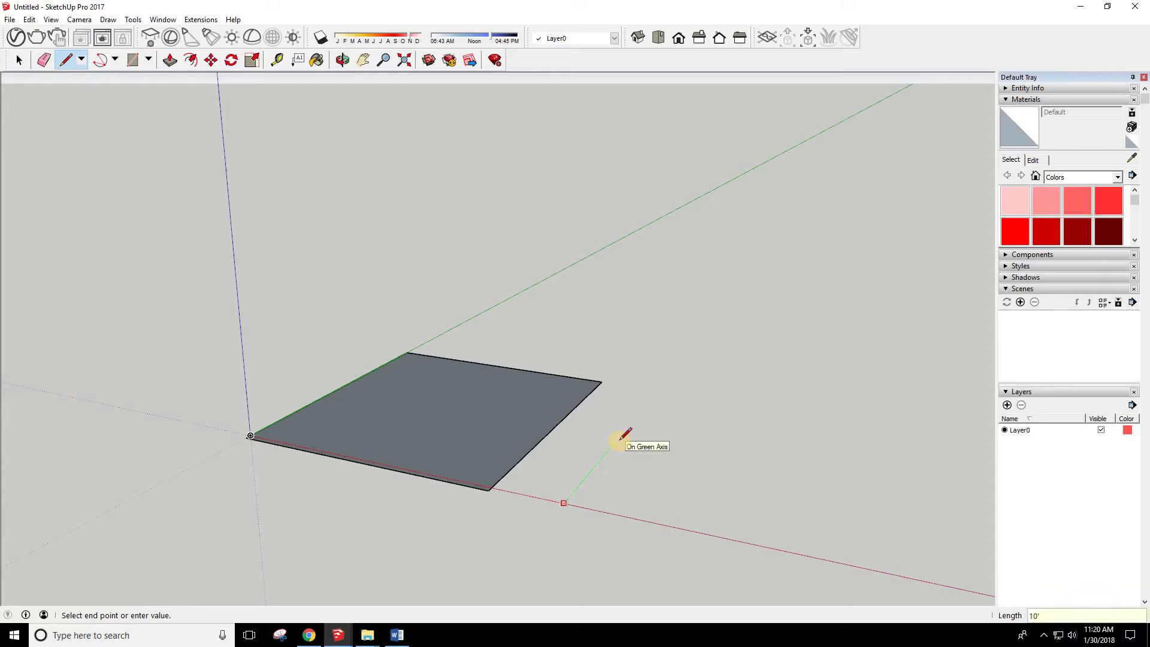
pyautogui.press('Return')
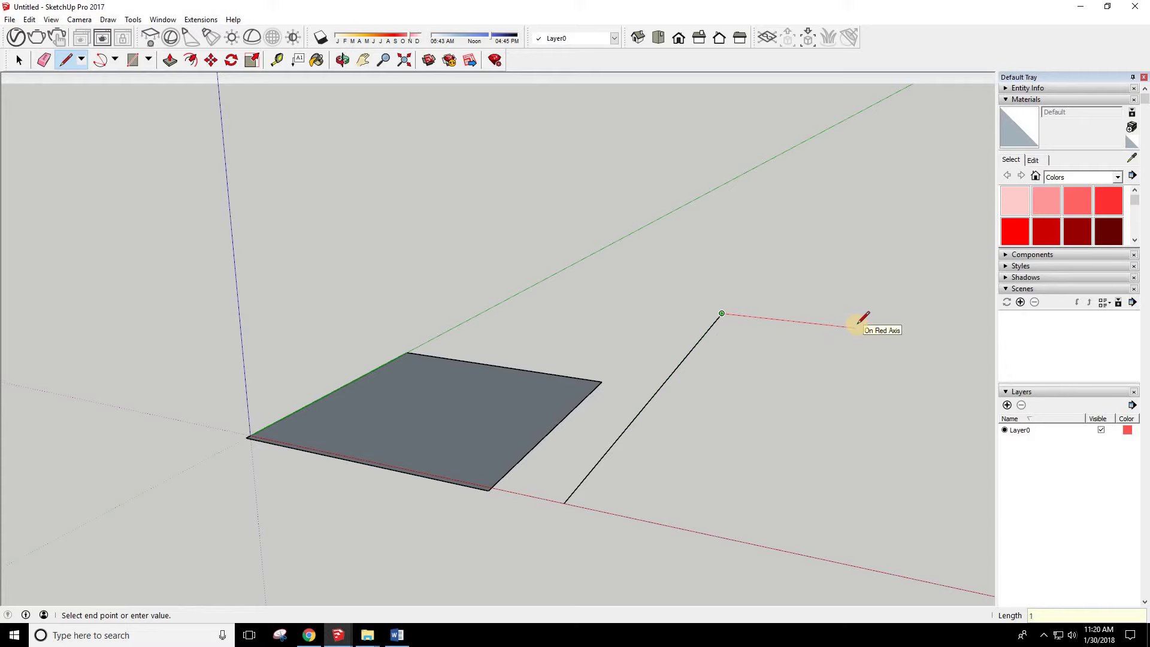
pyautogui.write("20'")
pyautogui.press('Return')
pyautogui.scroll(-3, 586, 477)
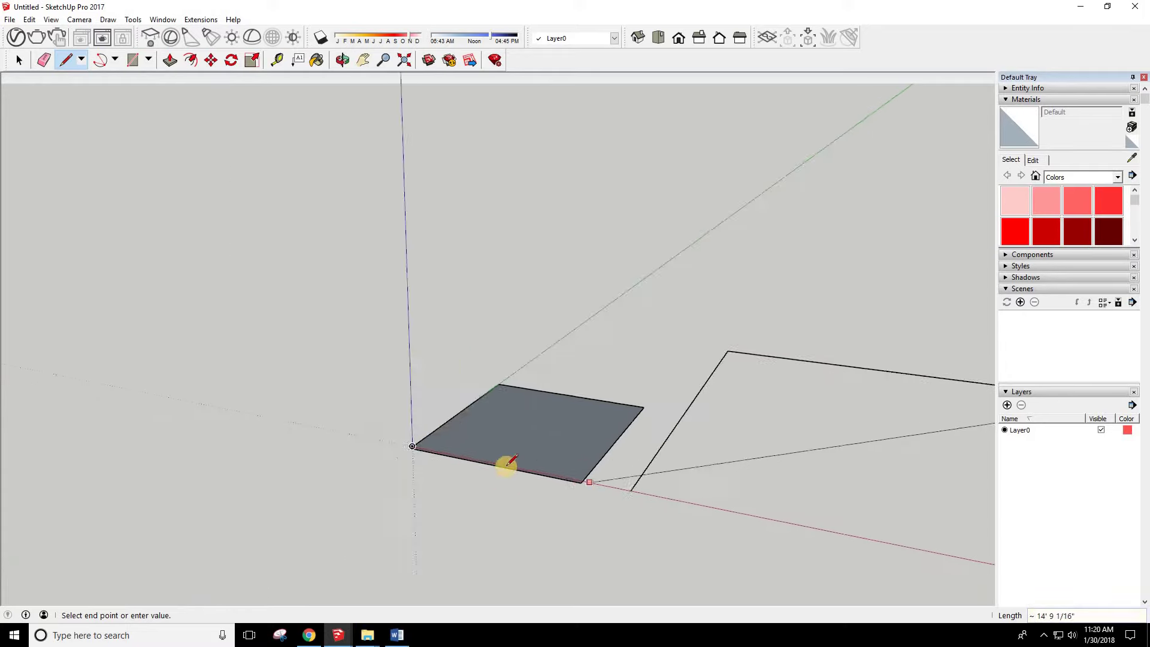
pyautogui.scroll(-2, 505, 465)
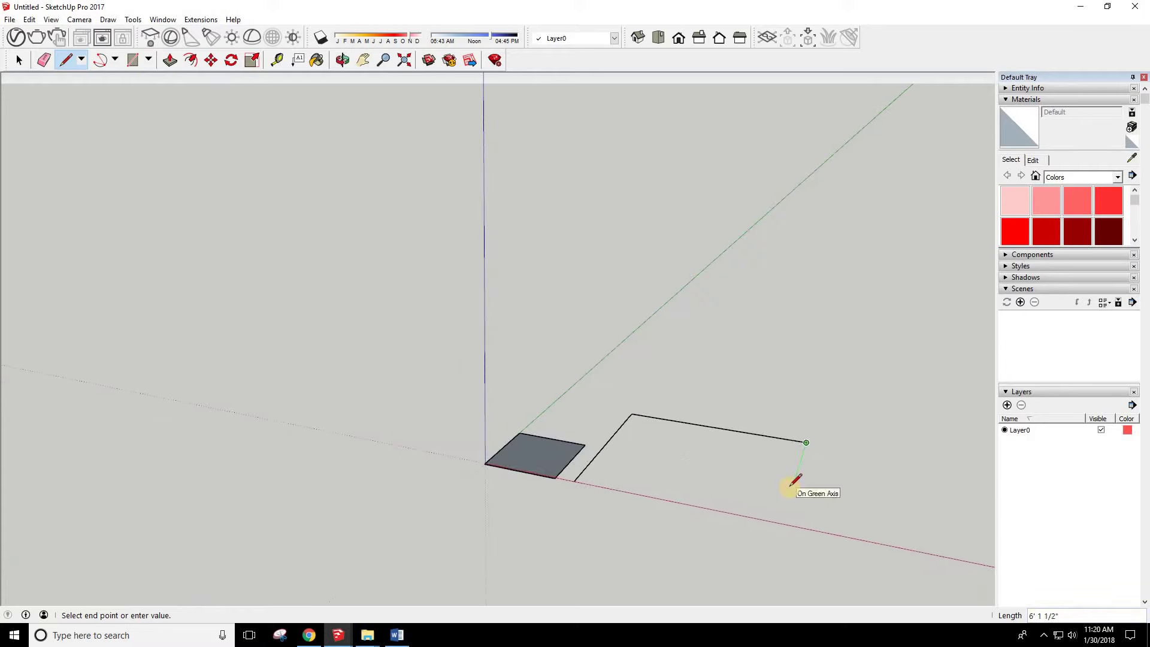
pyautogui.write('1')
pyautogui.press('Return')
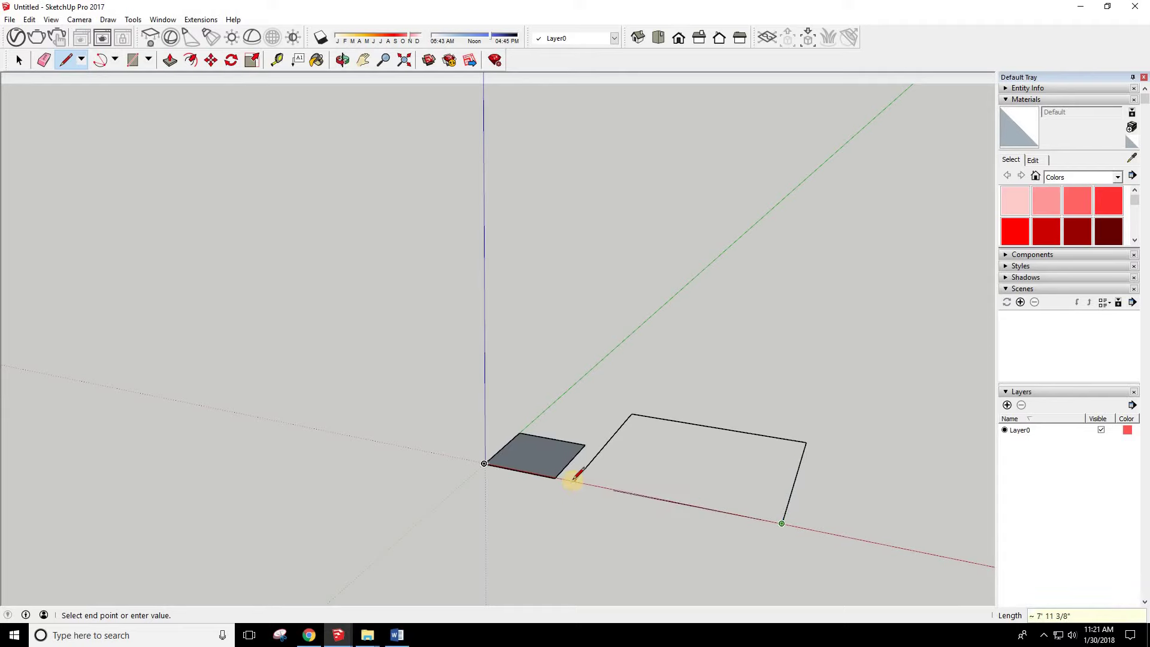
pyautogui.click(688, 483)
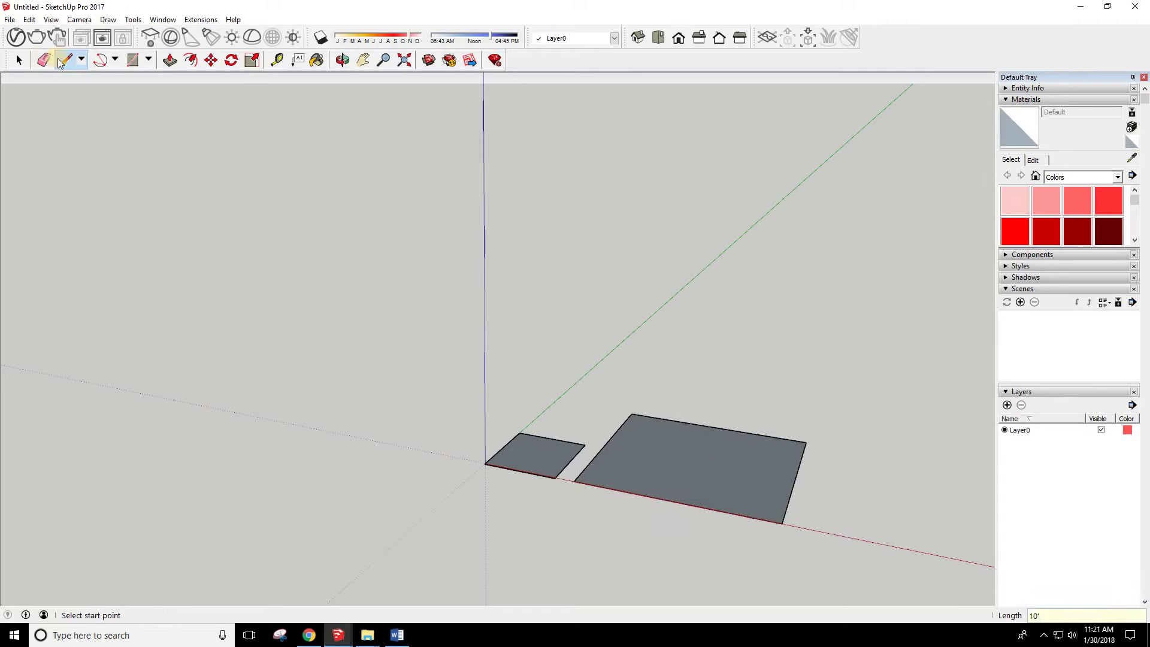
# Erase the small square's edges, leaving only the larger rectangle
pyautogui.click(44, 60)
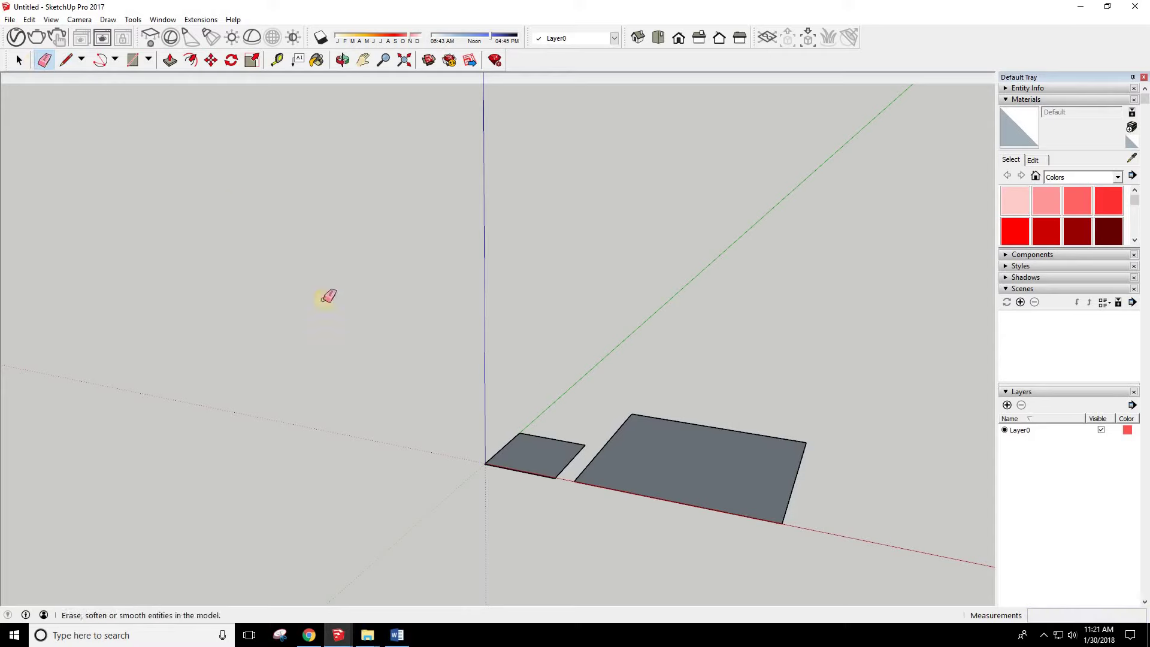
pyautogui.moveTo(576, 447); pyautogui.dragTo(509, 439)
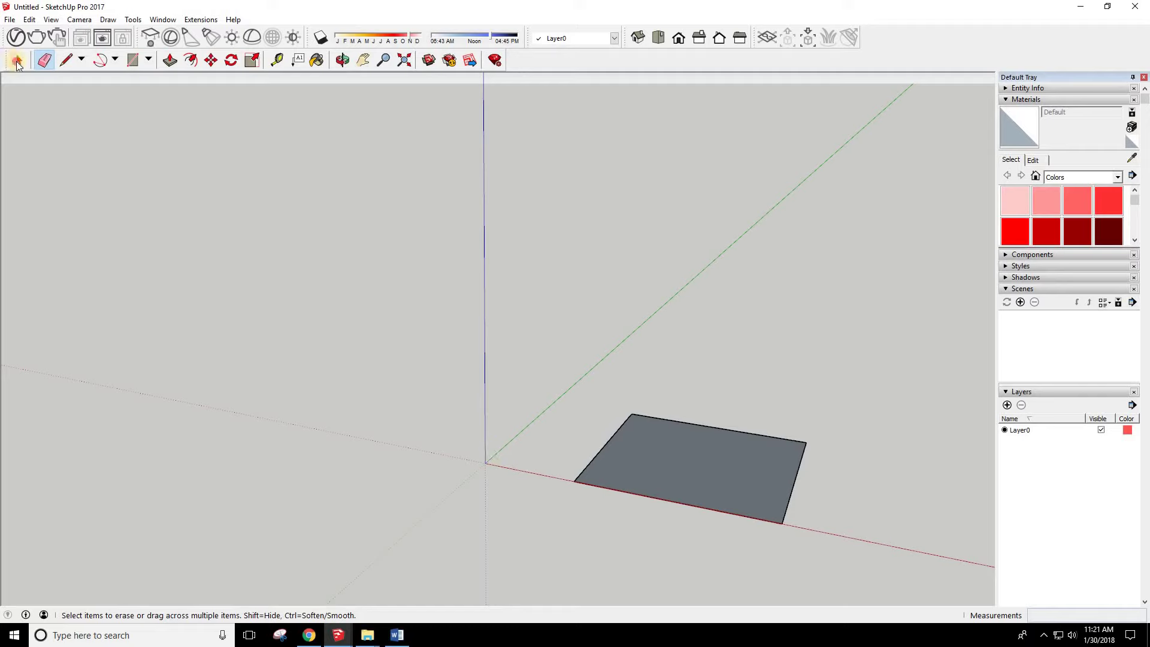
pyautogui.click(17, 61)
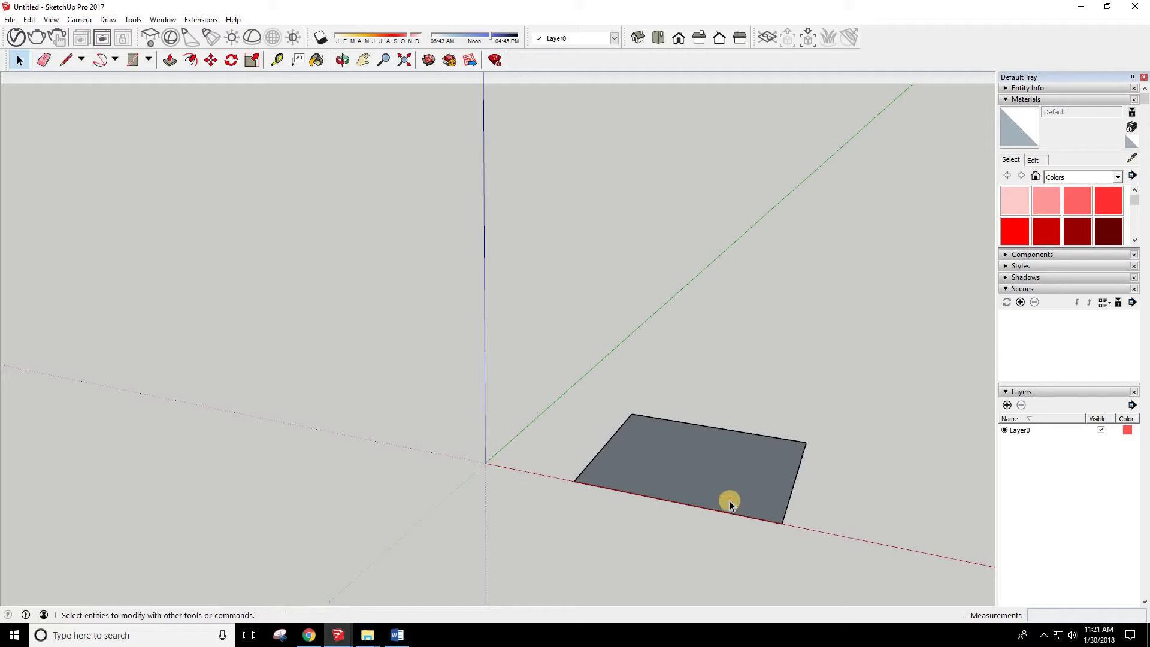
pyautogui.click(101, 61)
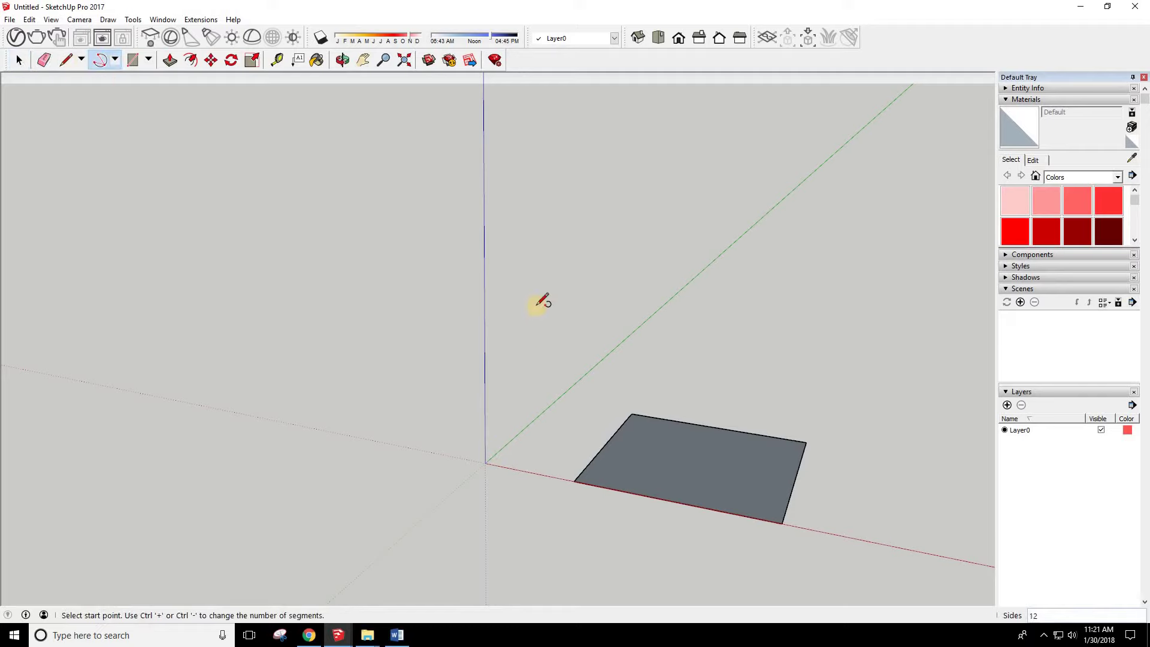
# Attempt 2-Point Arcs from the origin and the rectangle's lower corner, cancelling both
pyautogui.scroll(2, 490, 467)
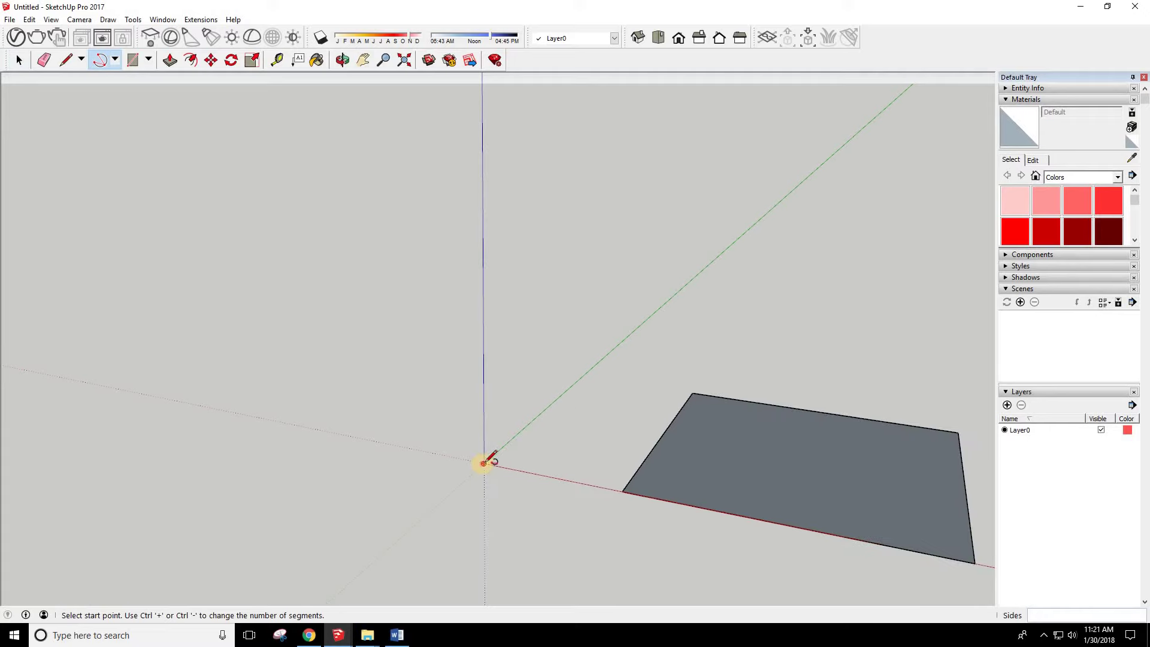
pyautogui.click(486, 463)
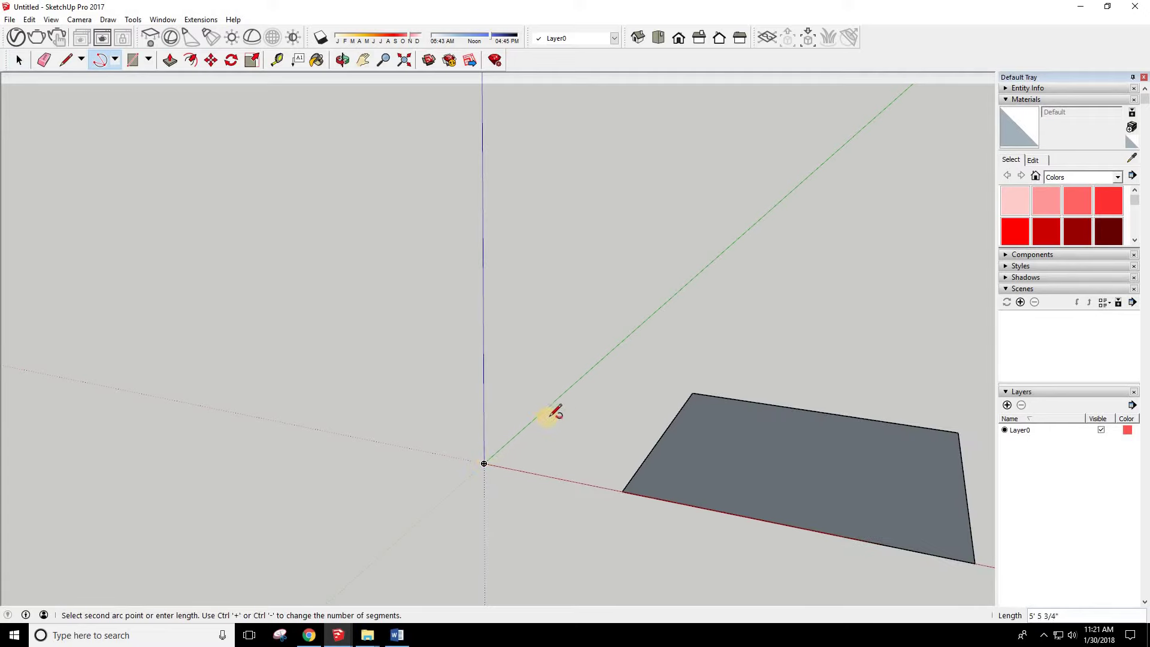
pyautogui.press('Escape')
pyautogui.click(622, 491)
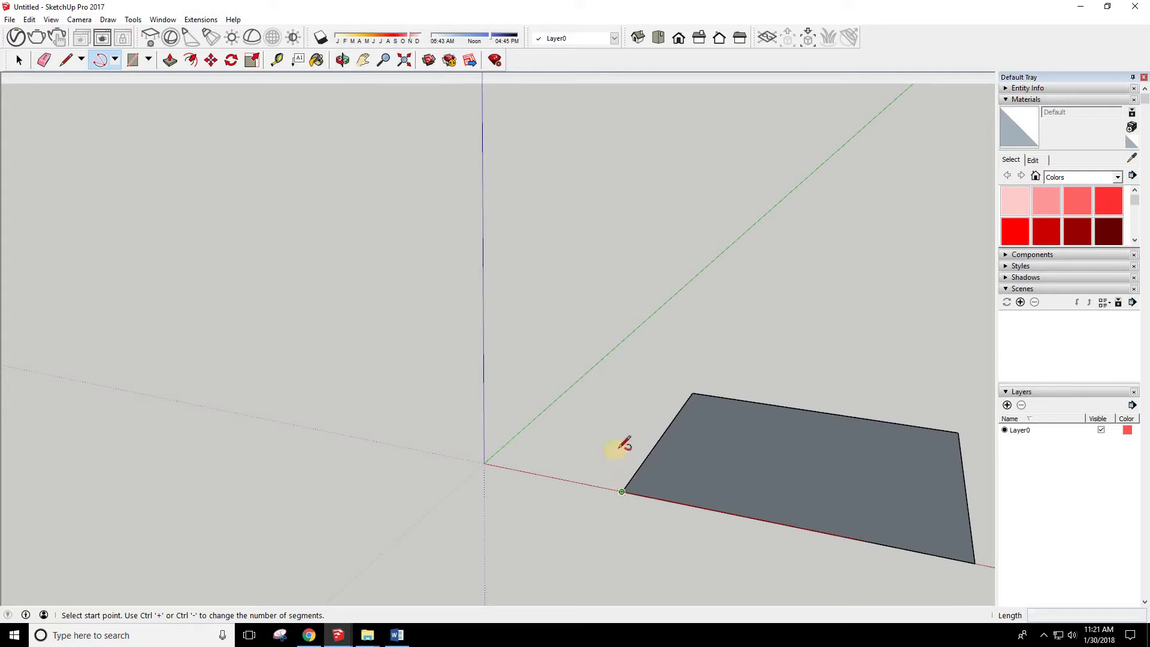
pyautogui.click(663, 434)
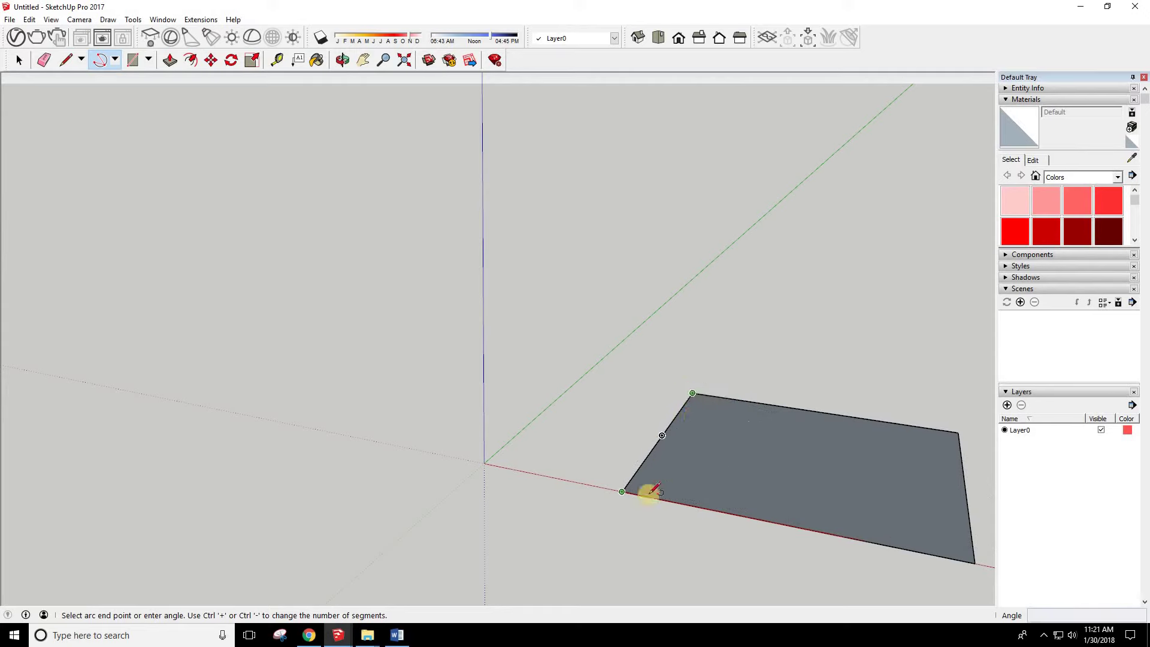
pyautogui.press('Escape')
# Draw a helper line to the end edge's midpoint and arc corner to corner into a rounded end
pyautogui.click(66, 60)
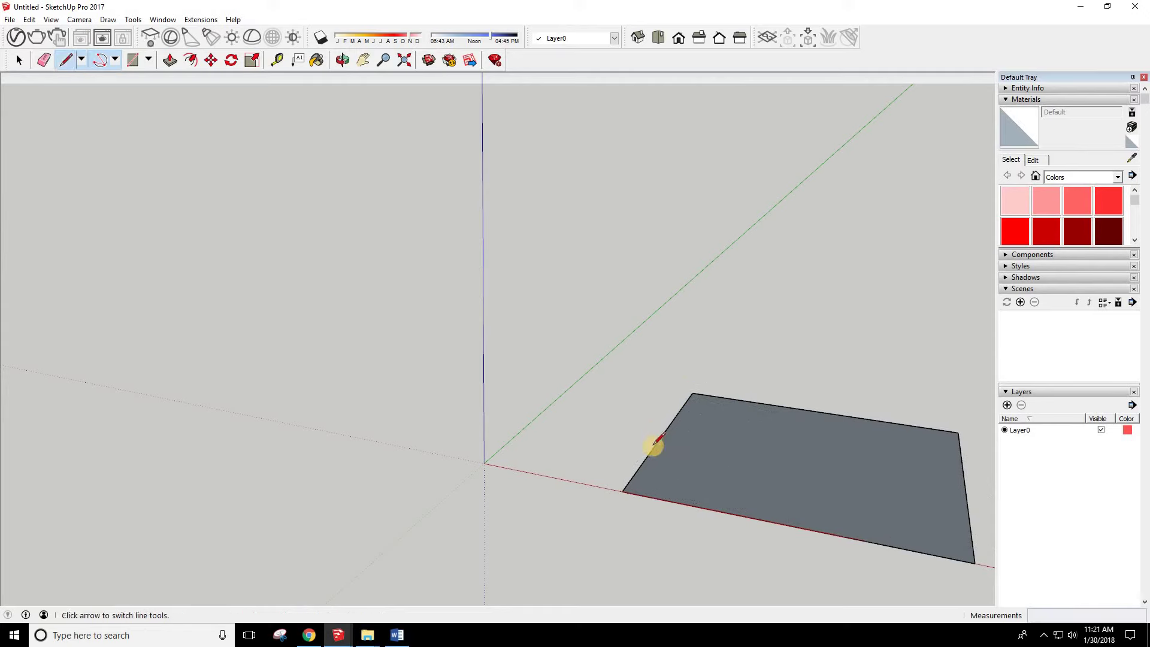
pyautogui.click(639, 420)
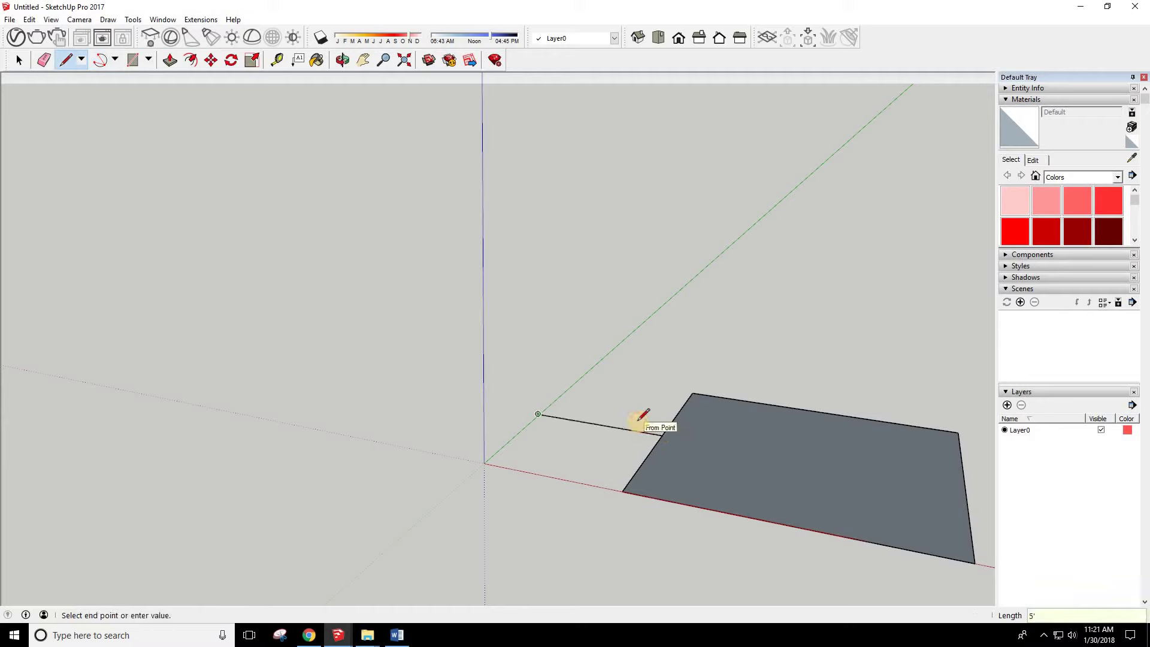
pyautogui.click(599, 424)
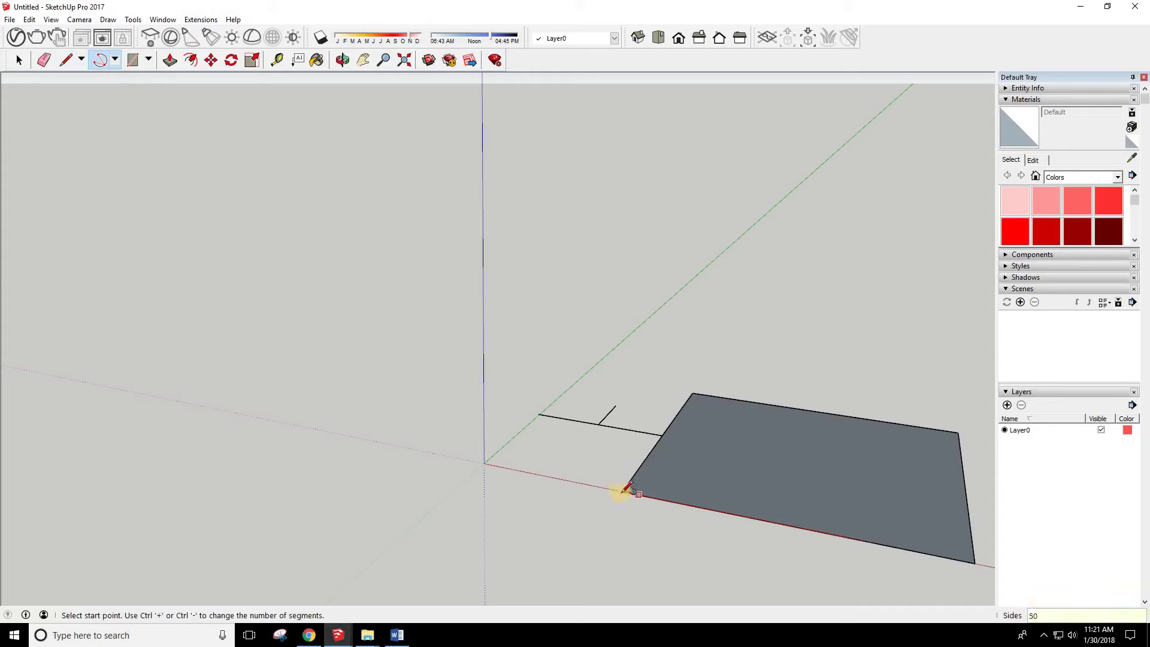
pyautogui.click(611, 443)
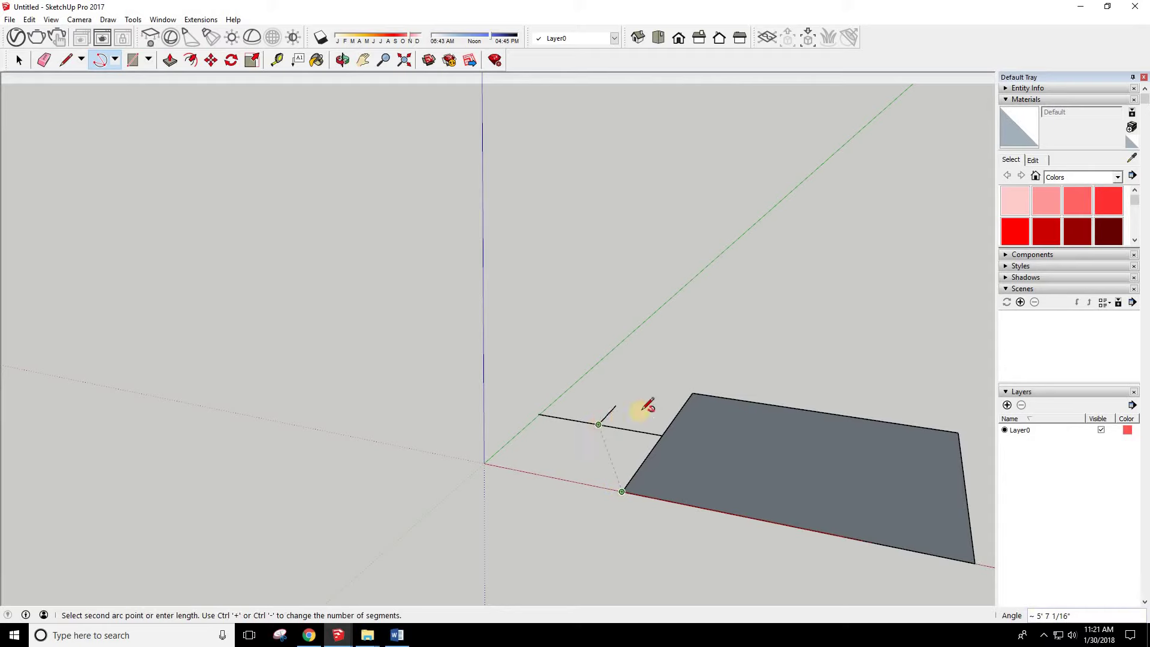
pyautogui.click(693, 394)
pyautogui.click(661, 426)
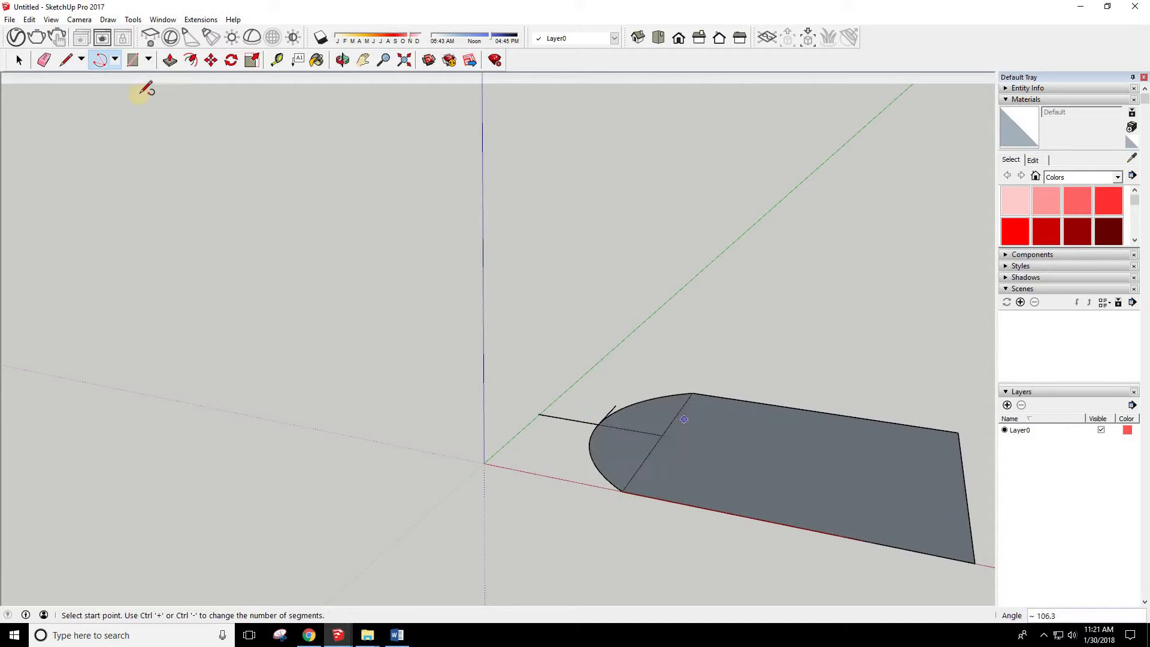
# Erase the helper line and old straight end edge, then orbit to view the rounded face
pyautogui.click(44, 61)
pyautogui.scroll(2, 629, 422)
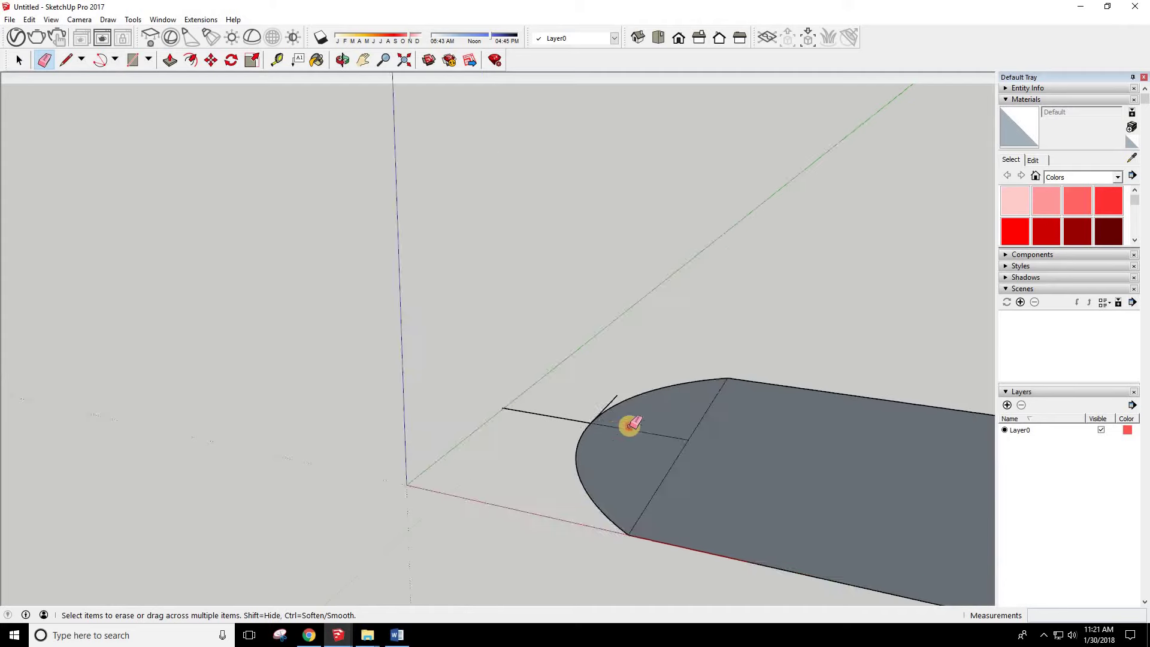
pyautogui.scroll(2, 598, 366)
pyautogui.moveTo(597, 366); pyautogui.dragTo(607, 374)
pyautogui.moveTo(493, 411)
pyautogui.mouseDown()
pyautogui.moveTo(839, 460)
pyautogui.moveTo(737, 392)
pyautogui.mouseUp()
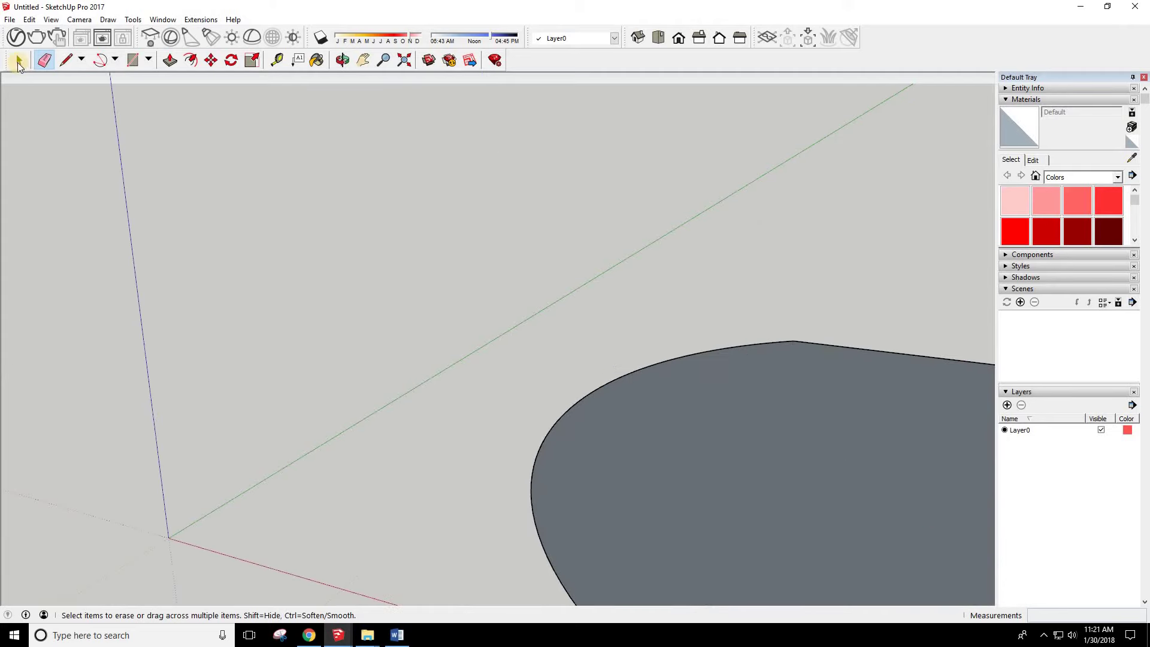
pyautogui.click(18, 63)
pyautogui.moveTo(276, 301)
pyautogui.mouseDown(button='middle')
pyautogui.moveTo(663, 478)
pyautogui.moveTo(170, 90)
pyautogui.mouseUp(button='middle')
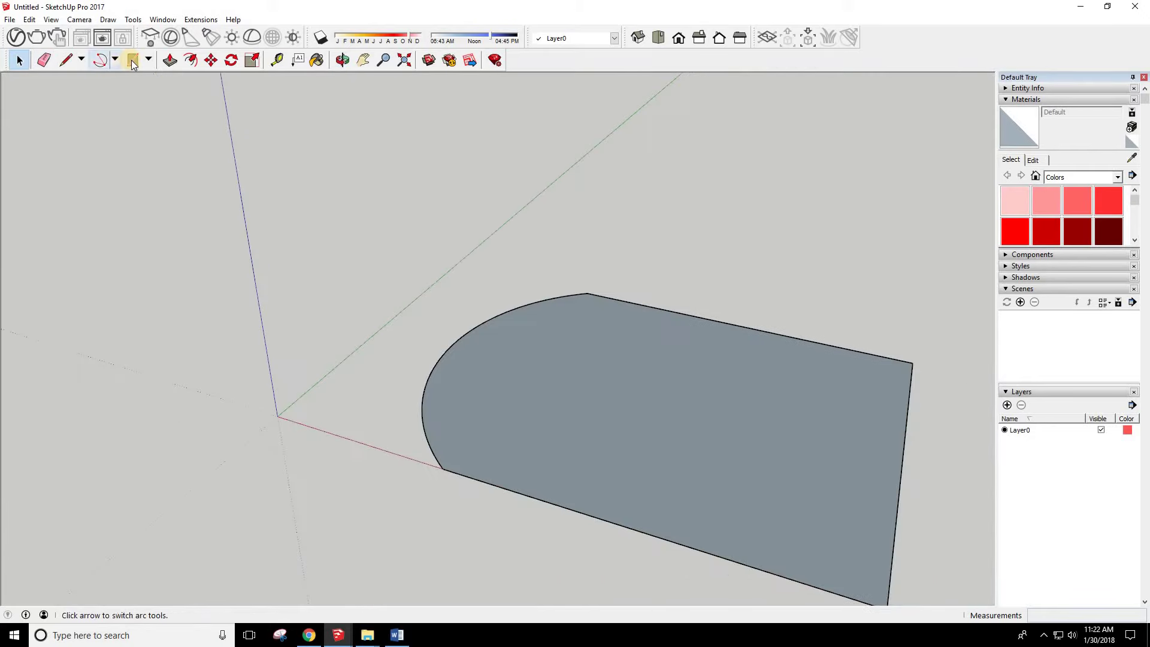
pyautogui.moveTo(388, 266)
pyautogui.mouseDown(button='middle')
pyautogui.moveTo(457, 406)
pyautogui.moveTo(316, 342)
pyautogui.mouseUp(button='middle')
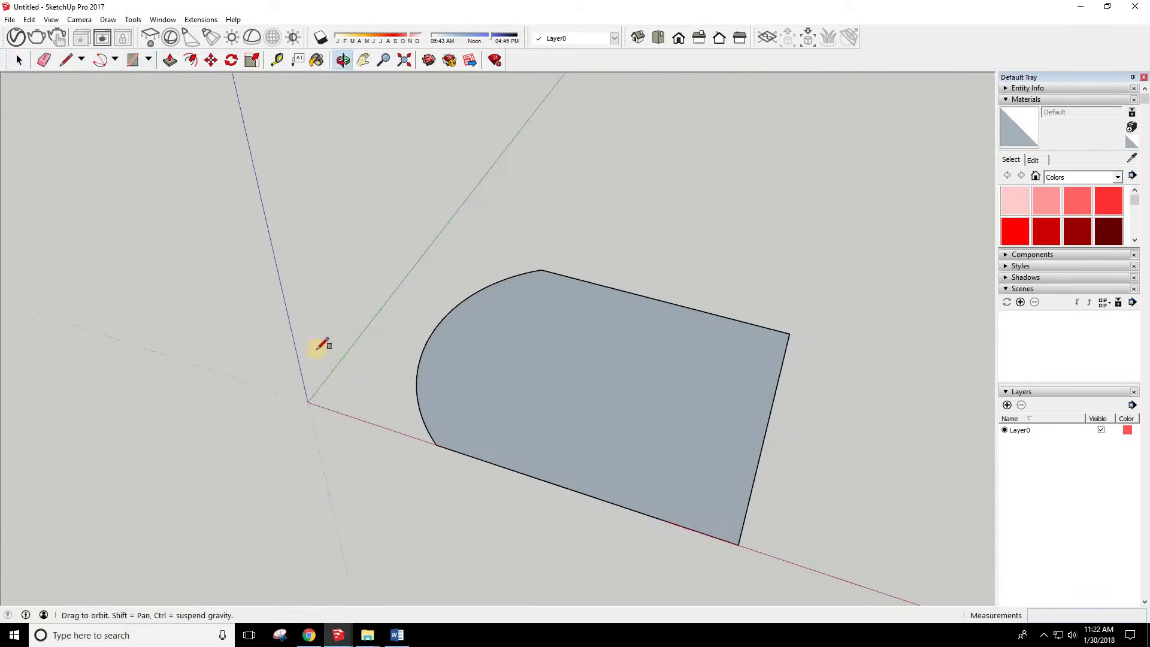
# Draw a square face at the origin and a 5' by 5' square beyond the rounded face
pyautogui.click(311, 378)
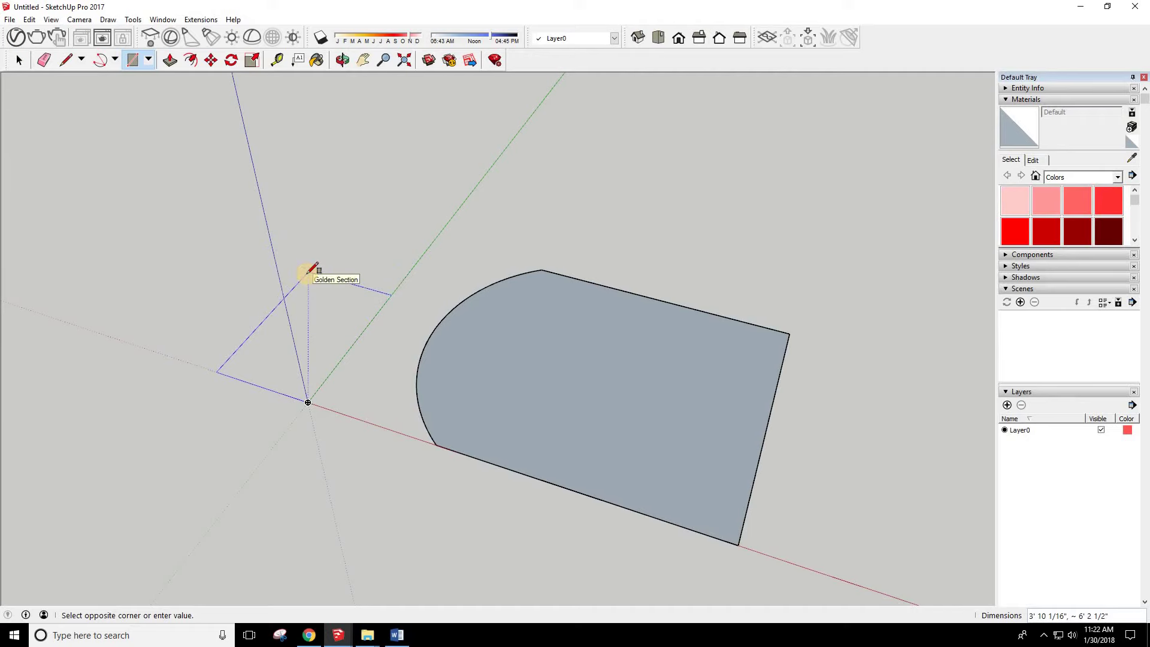
pyautogui.scroll(1, 311, 269)
pyautogui.click(309, 274)
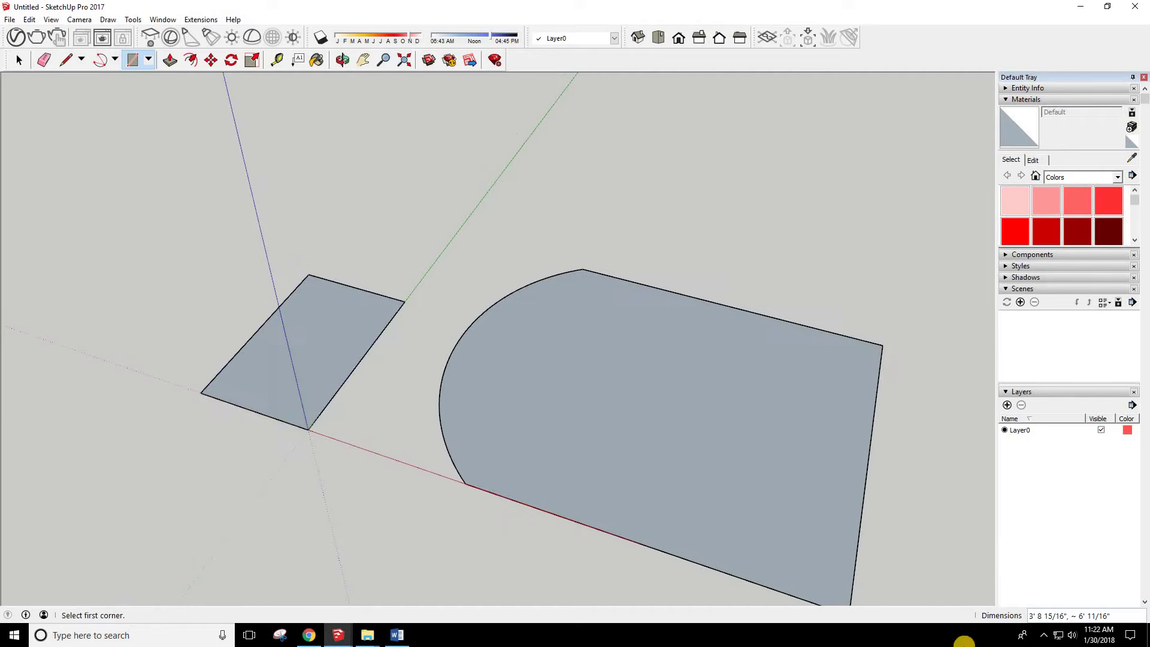
pyautogui.scroll(-3, 384, 331)
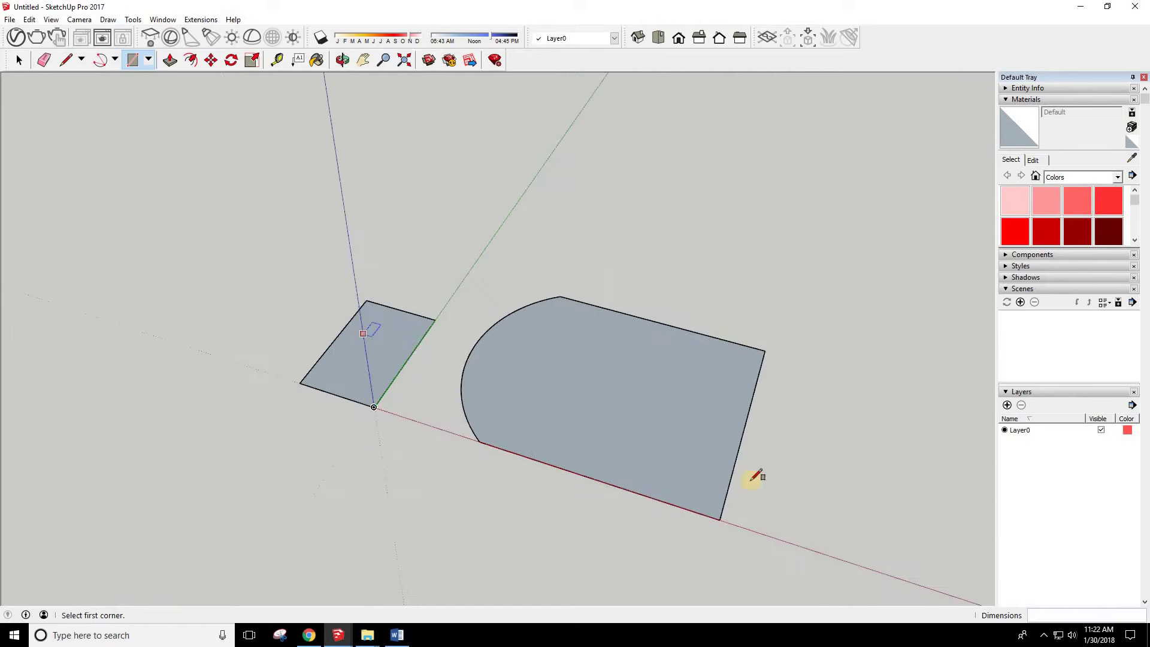
pyautogui.click(644, 468)
pyautogui.write("5',5'")
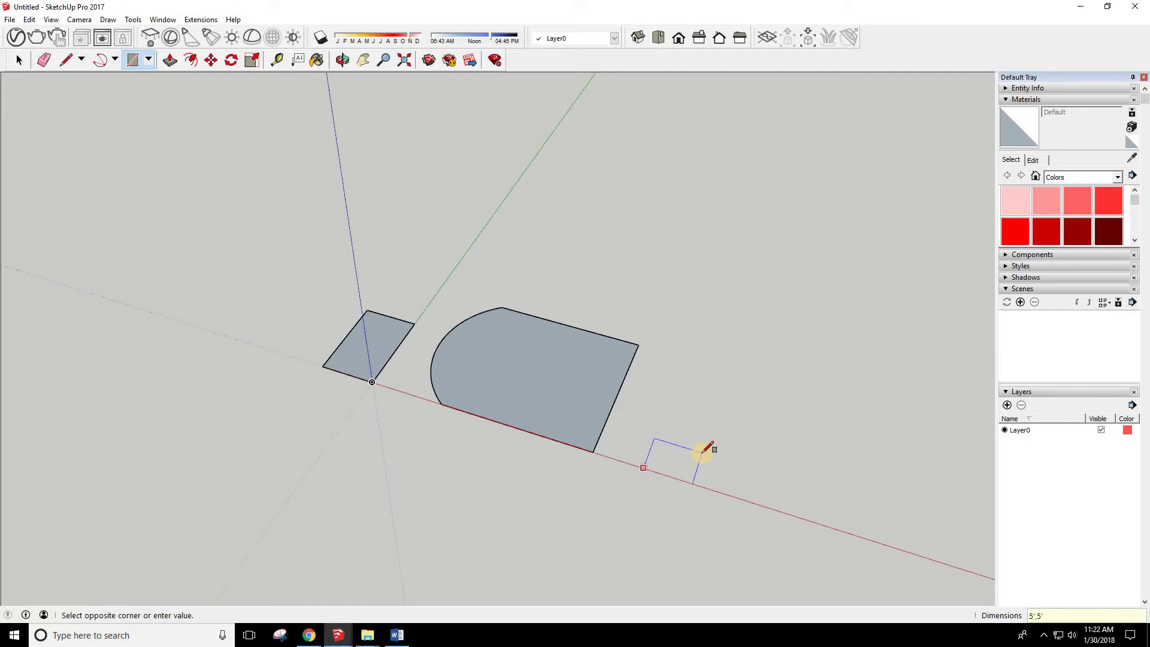
pyautogui.press('Return')
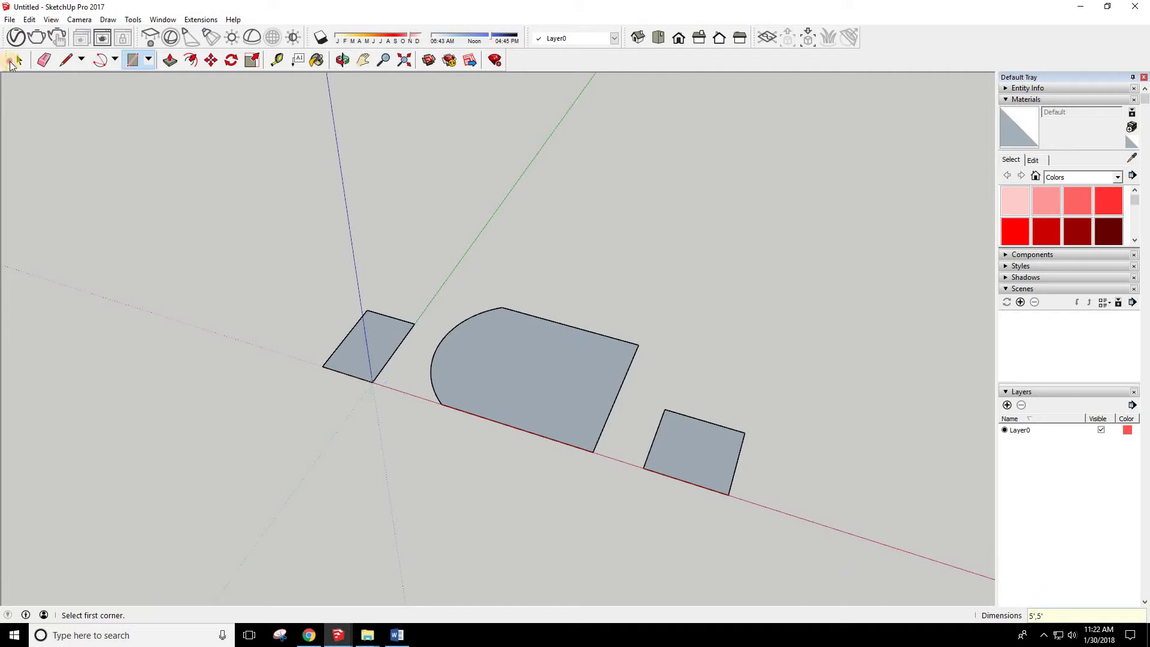
pyautogui.click(12, 62)
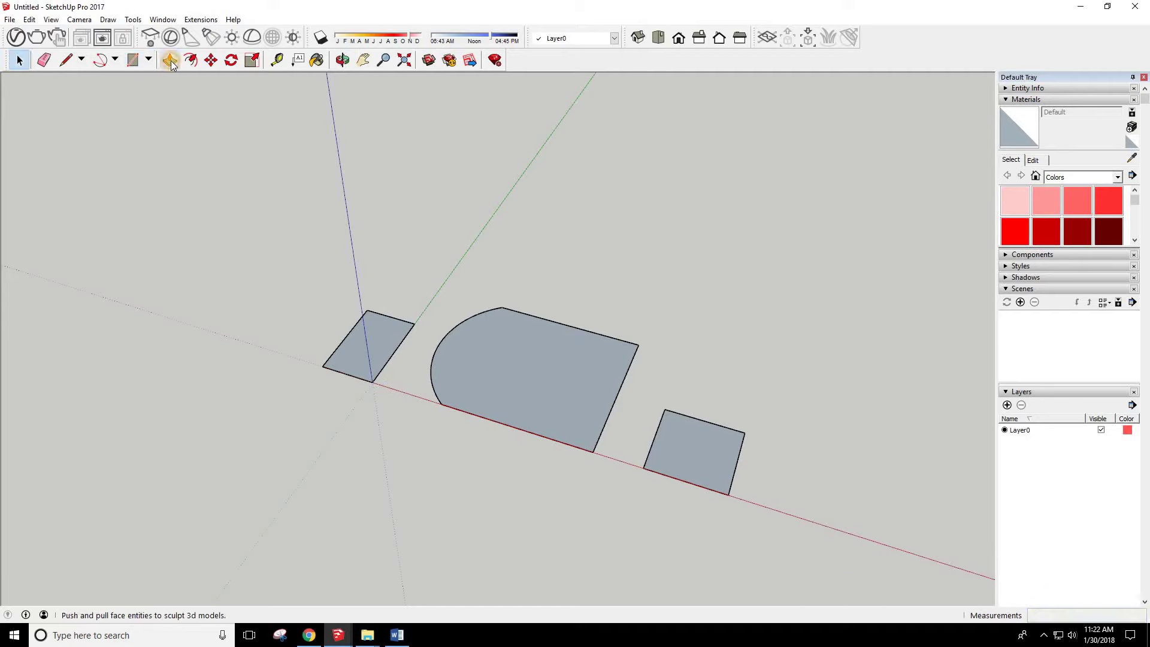
# Push/Pull the 5' square up into a tall box
pyautogui.click(171, 59)
pyautogui.click(692, 421)
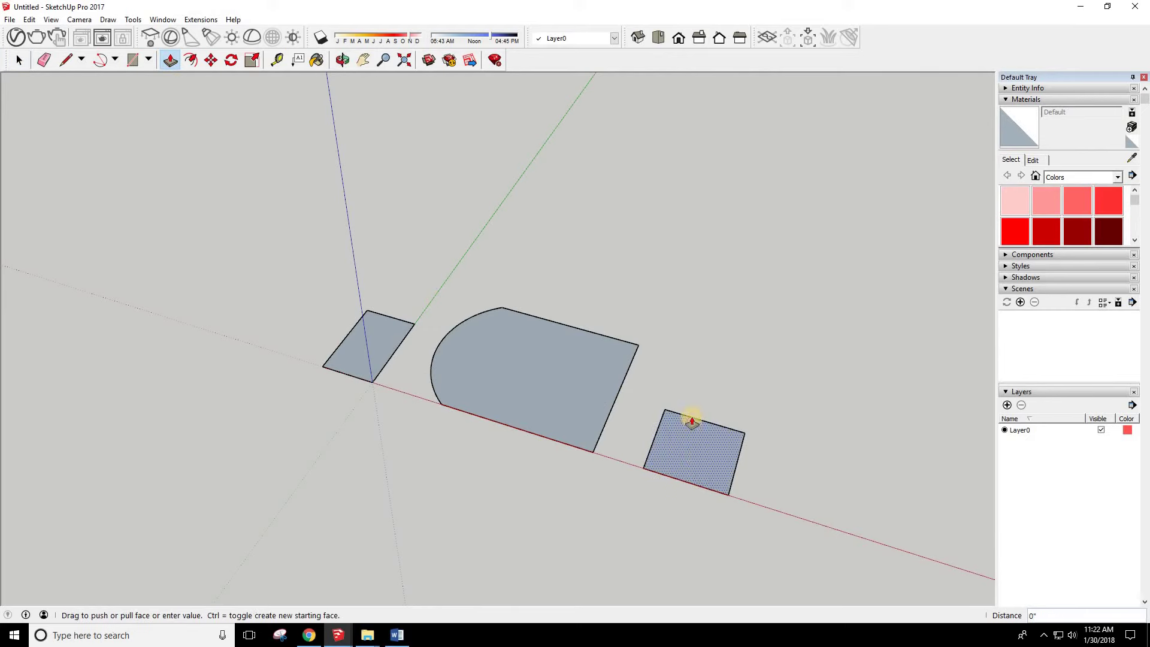
pyautogui.click(695, 474)
pyautogui.moveTo(714, 347)
pyautogui.mouseDown(button='middle')
pyautogui.moveTo(720, 358)
pyautogui.moveTo(719, 345)
pyautogui.mouseUp(button='middle')
pyautogui.scroll(2, 719, 348)
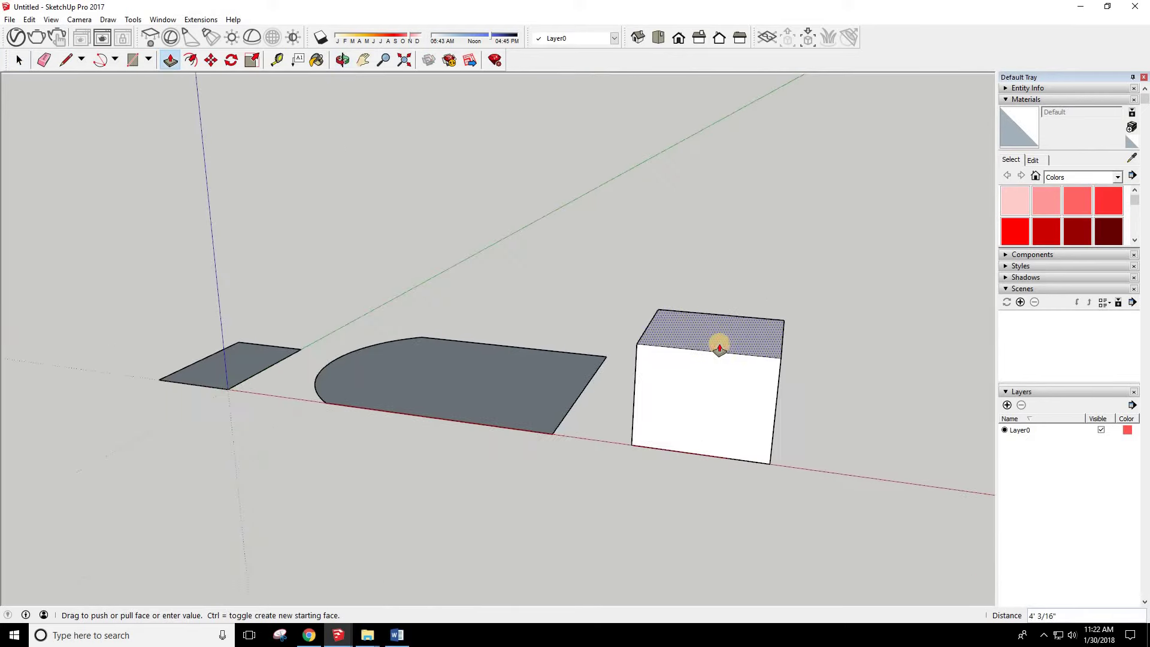
pyautogui.click(720, 348)
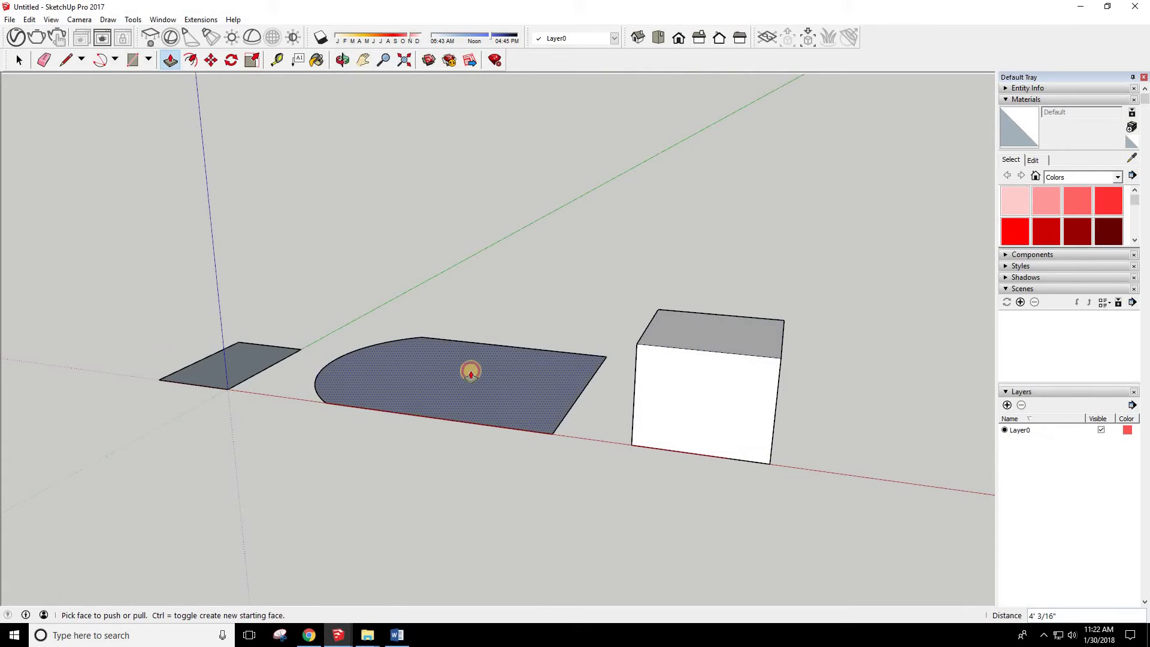
# Extrude the rounded face into a 3'-high solid
pyautogui.click(471, 373)
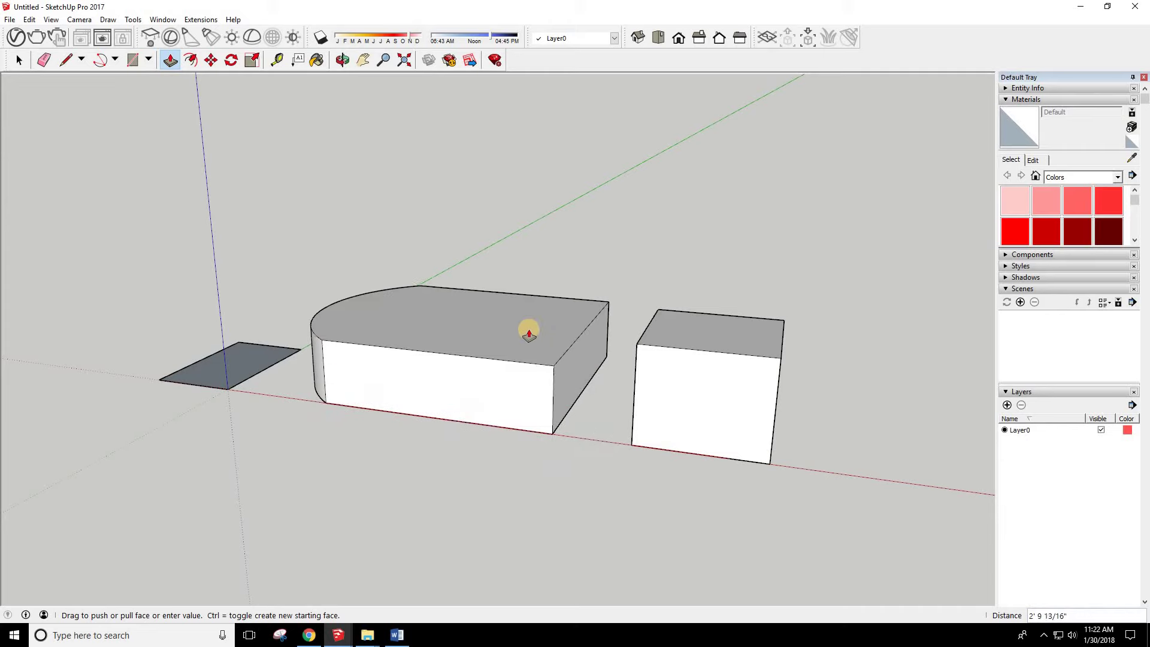
pyautogui.write("'")
pyautogui.press('Return')
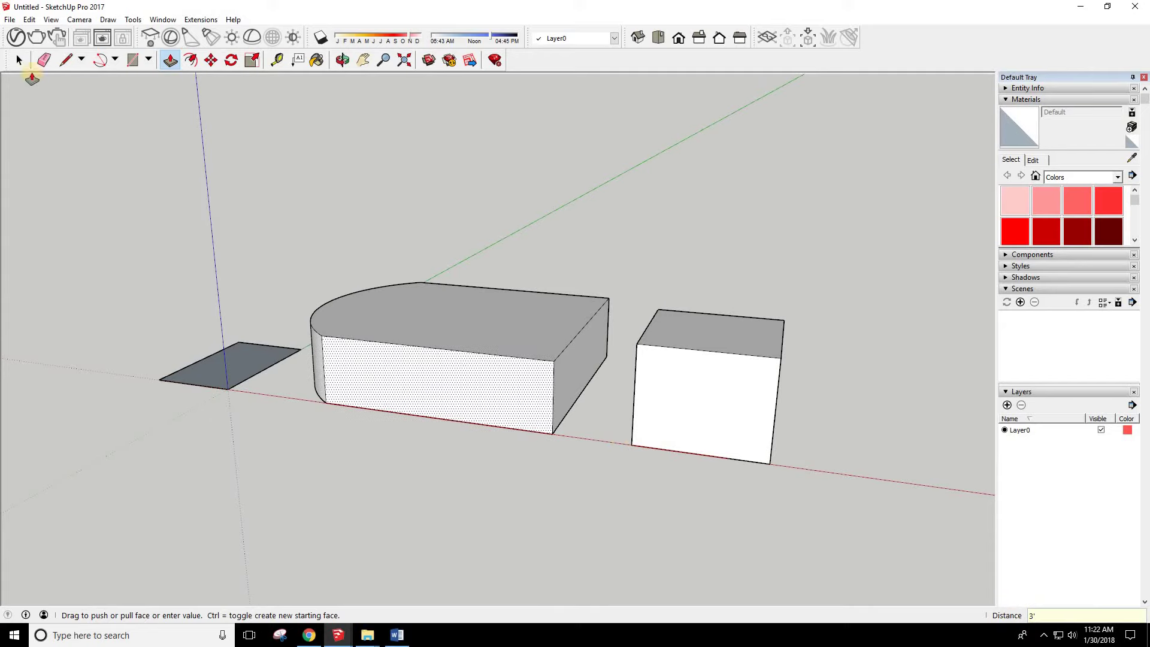
pyautogui.click(20, 60)
# Offset the box's top face edges 2' inward
pyautogui.click(189, 61)
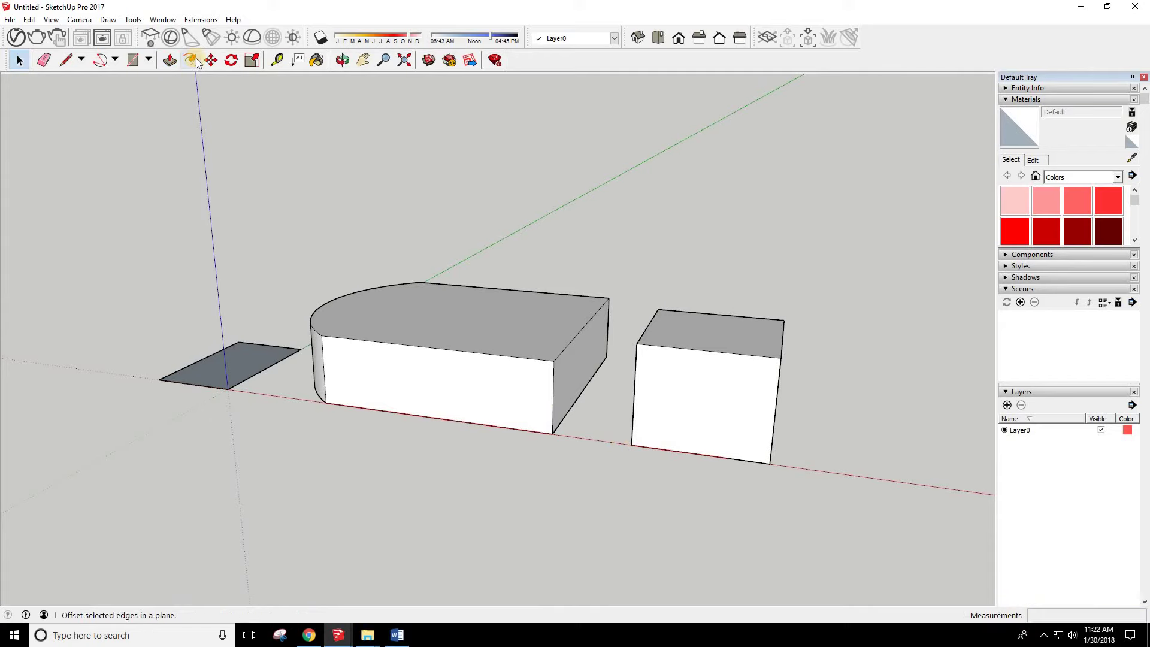
pyautogui.moveTo(706, 364); pyautogui.dragTo(192, 66, button='middle')
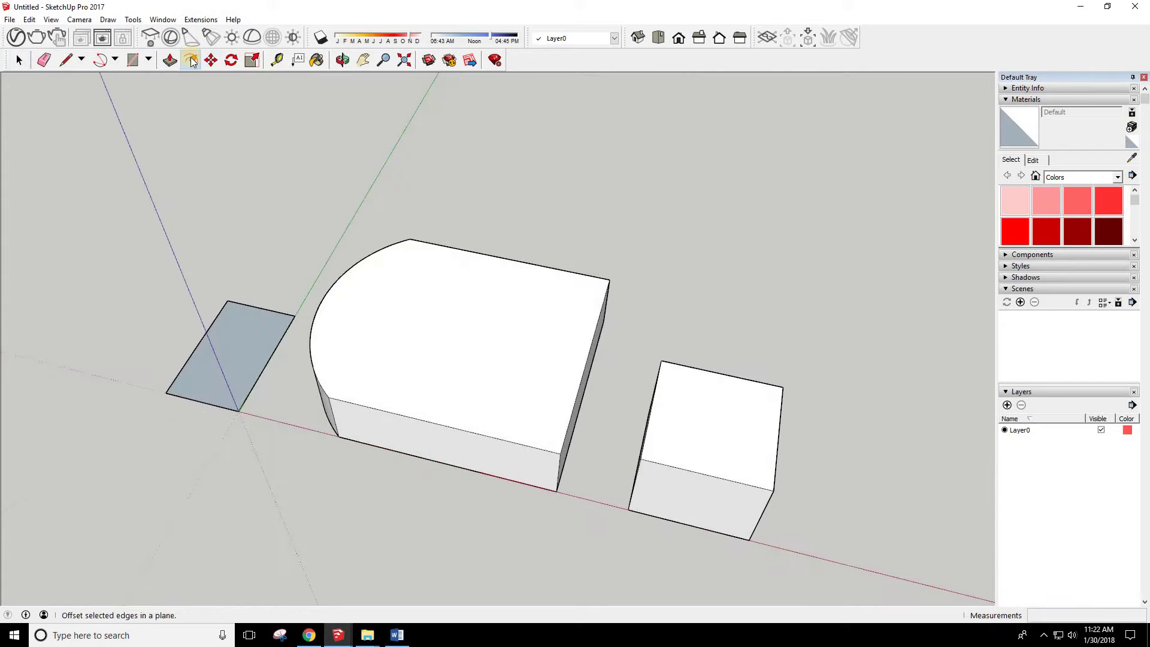
pyautogui.click(192, 61)
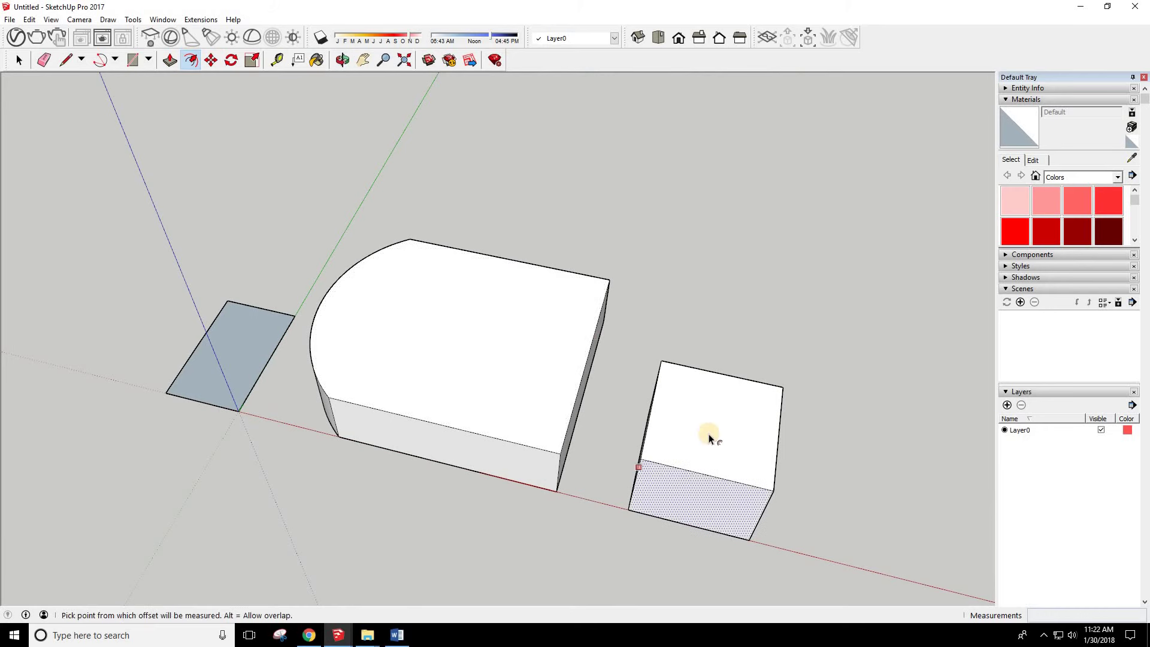
pyautogui.scroll(1, 710, 433)
pyautogui.scroll(2, 711, 432)
pyautogui.click(726, 411)
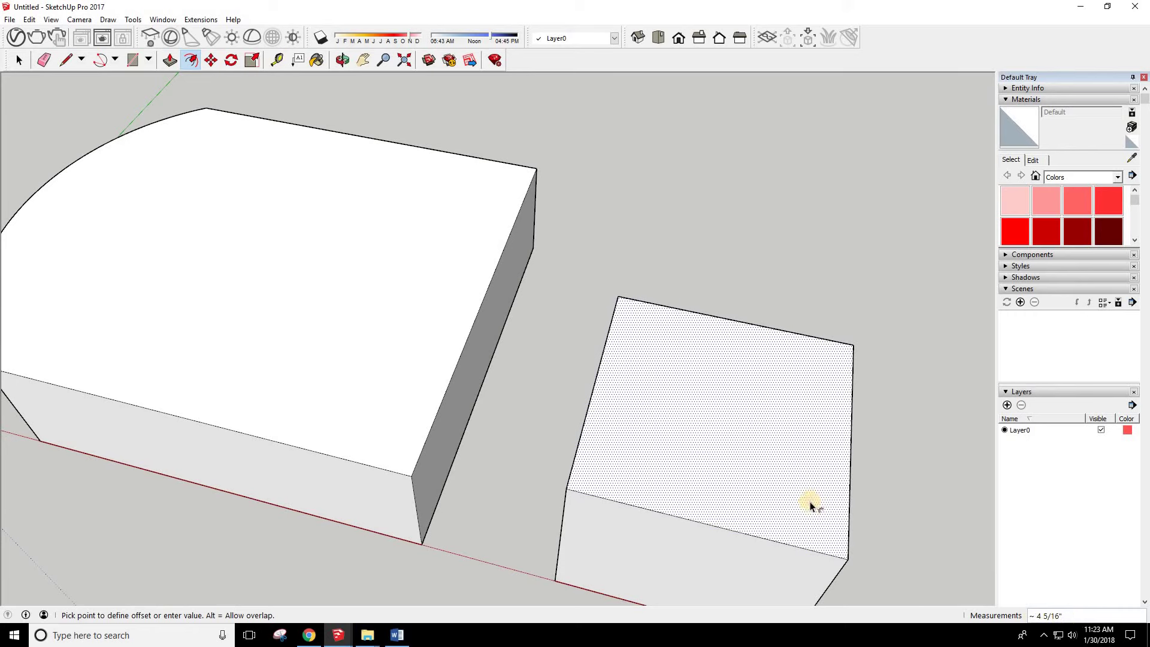
pyautogui.write('2')
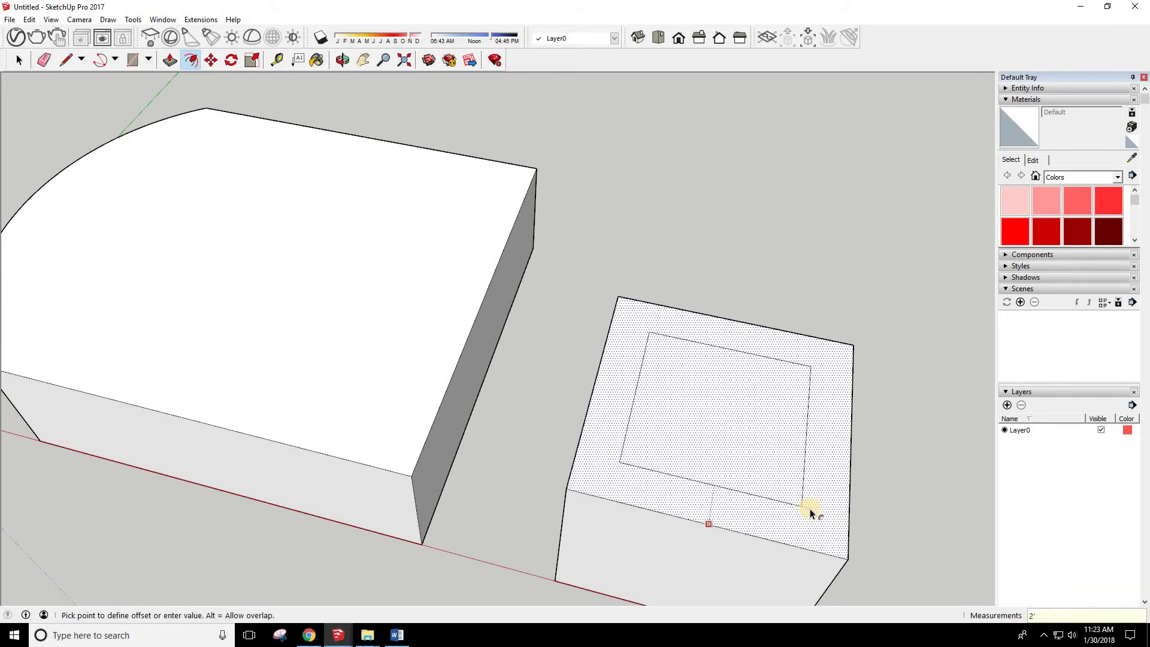
pyautogui.press('Return')
# Add two more nested inward offset rings around a small central square on the box top
pyautogui.click(811, 520)
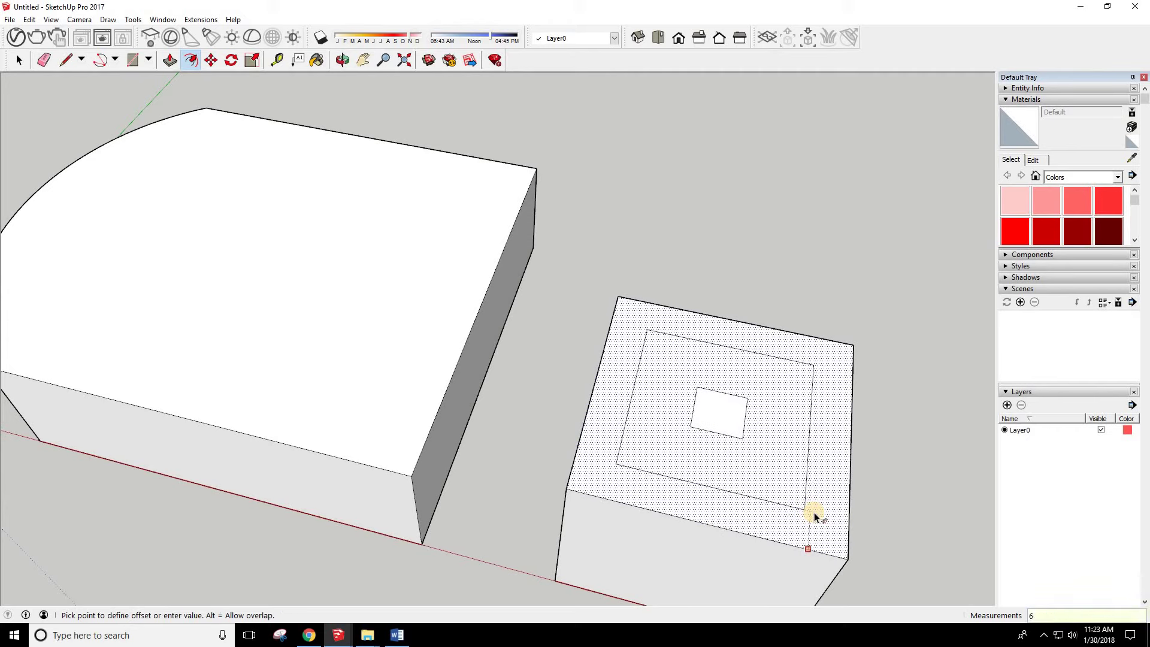
pyautogui.click(814, 512)
pyautogui.click(795, 520)
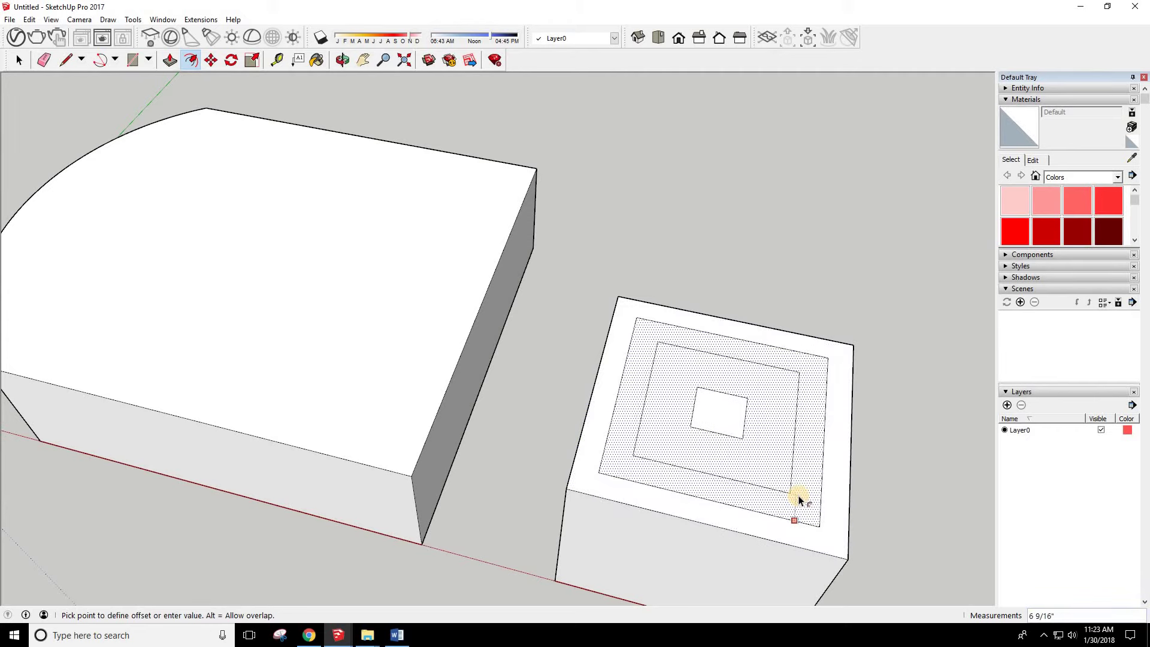
pyautogui.click(801, 505)
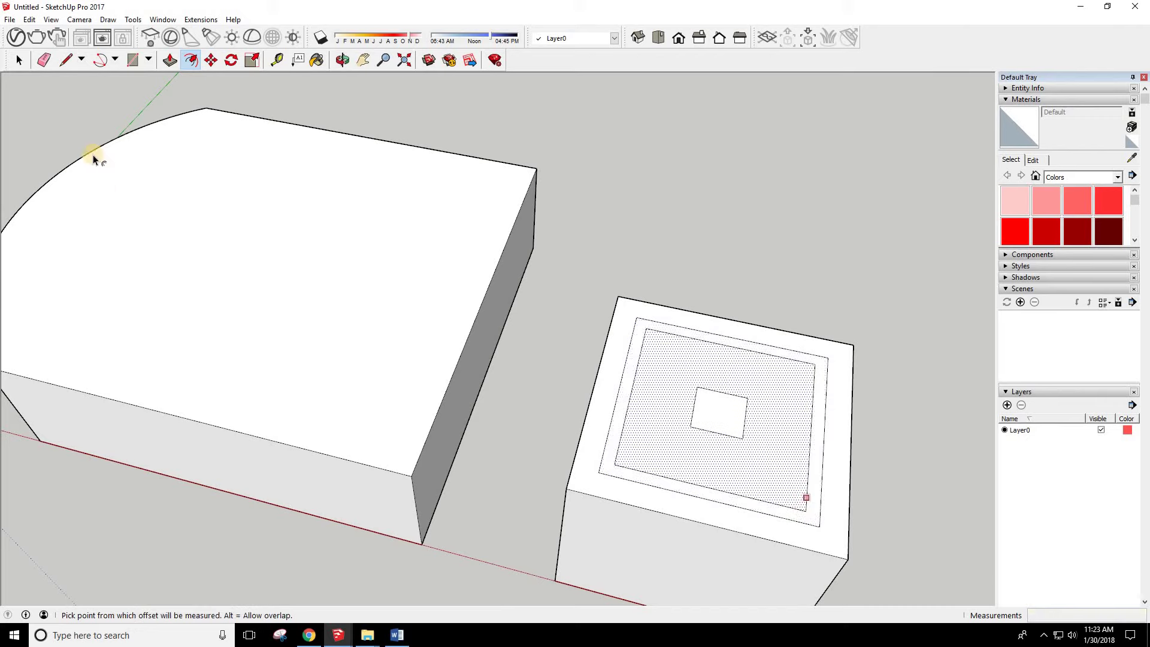
pyautogui.click(165, 61)
# Push/Pull the offset faces on the box top up into a tall column and an upper tier
pyautogui.click(665, 503)
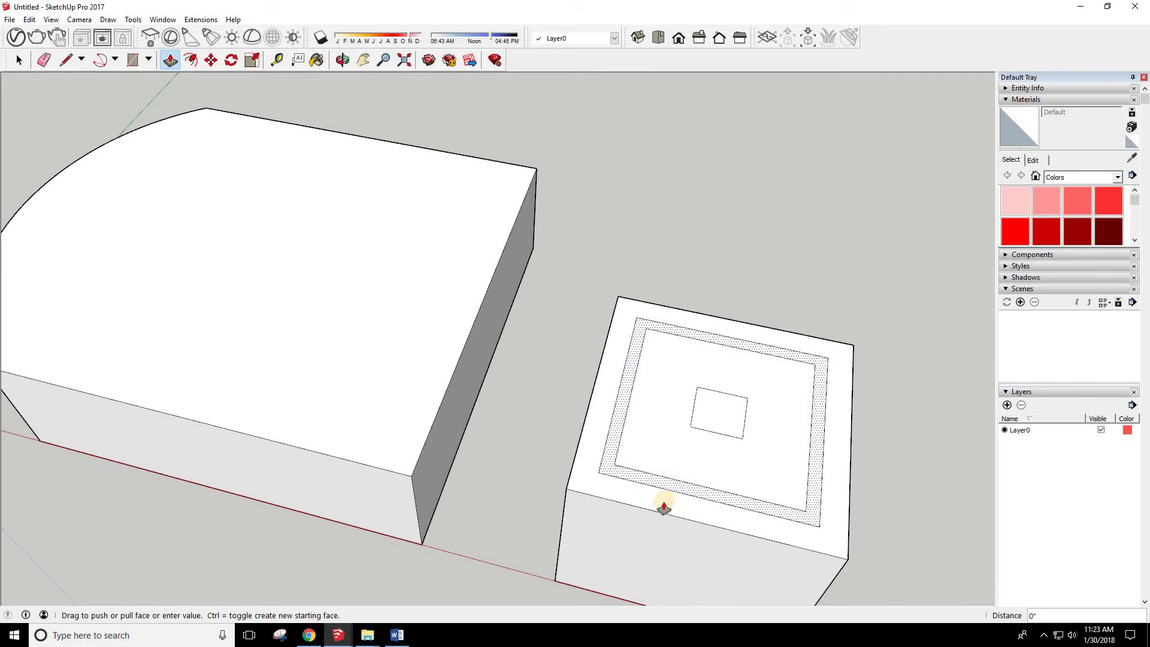
pyautogui.click(698, 411)
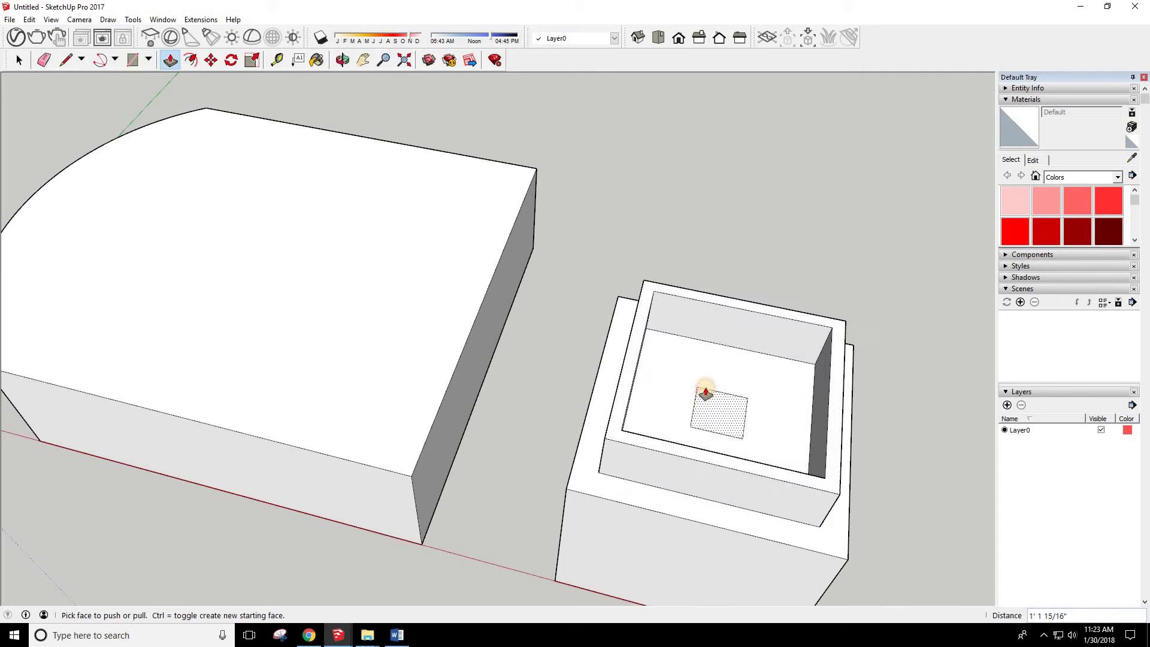
pyautogui.click(639, 435)
pyautogui.click(716, 374)
pyautogui.click(707, 437)
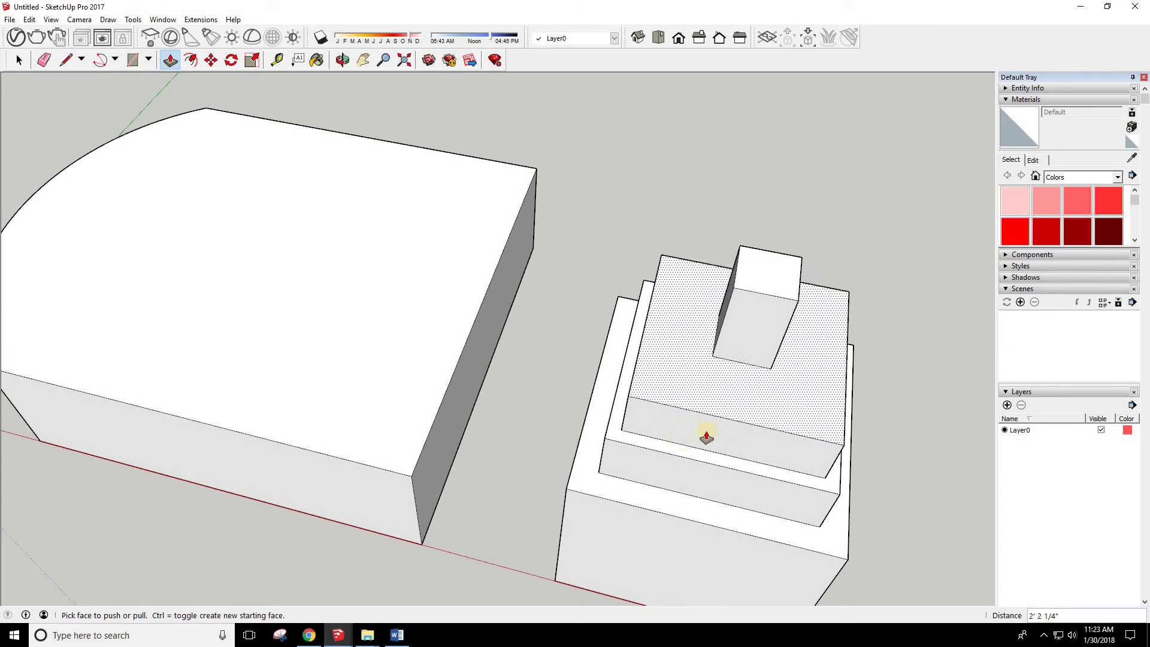
pyautogui.scroll(-2, 707, 437)
pyautogui.press('space')
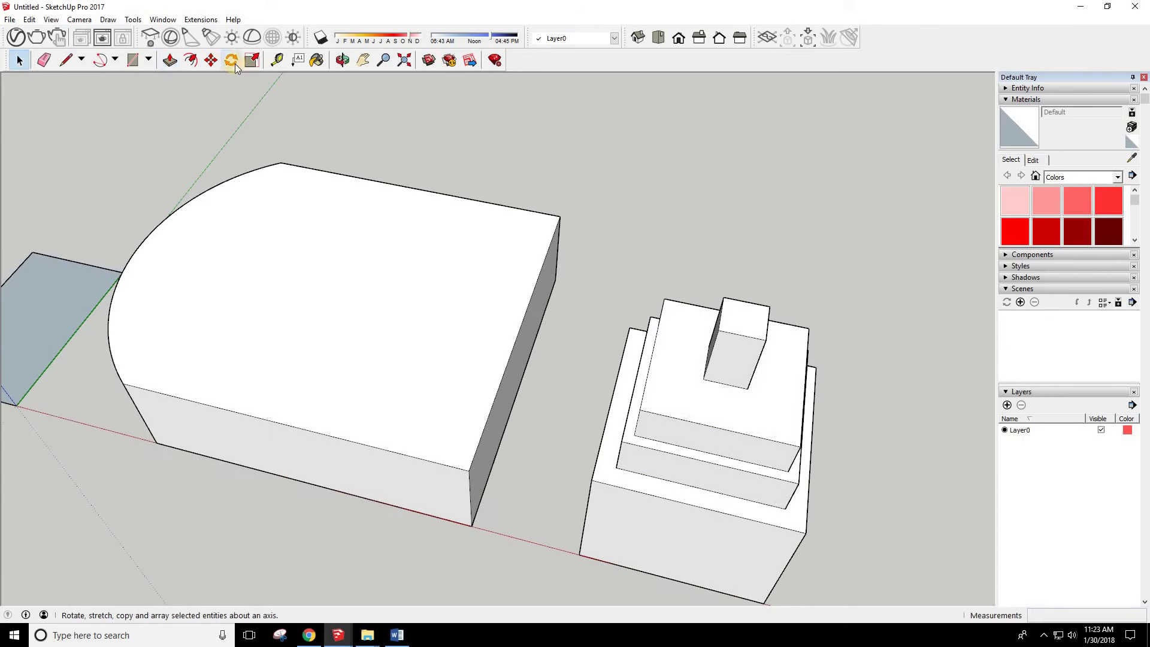
# Offset the middle tier's top inward and raise it into a capping block
pyautogui.click(197, 62)
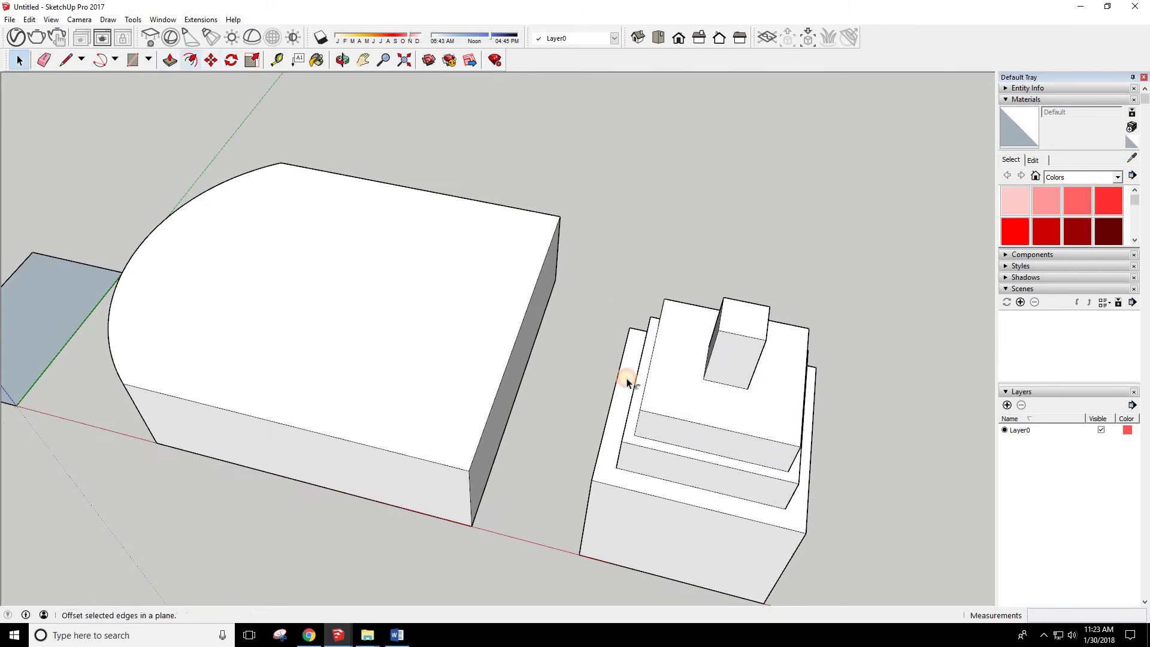
pyautogui.click(686, 403)
pyautogui.click(719, 416)
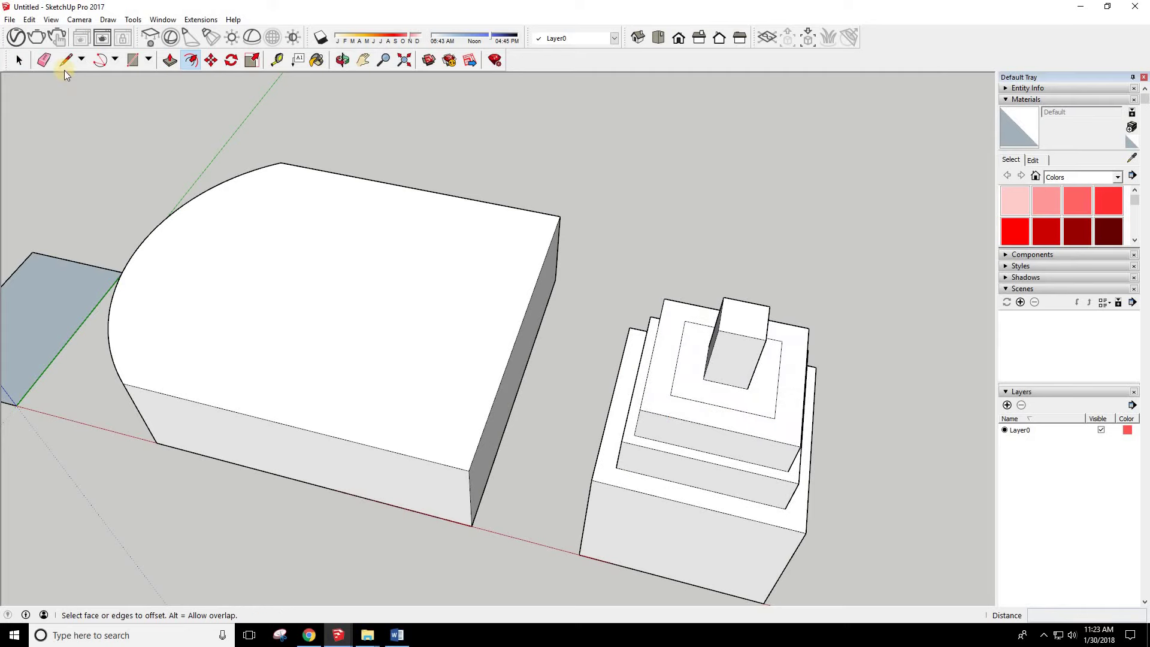
pyautogui.press('p')
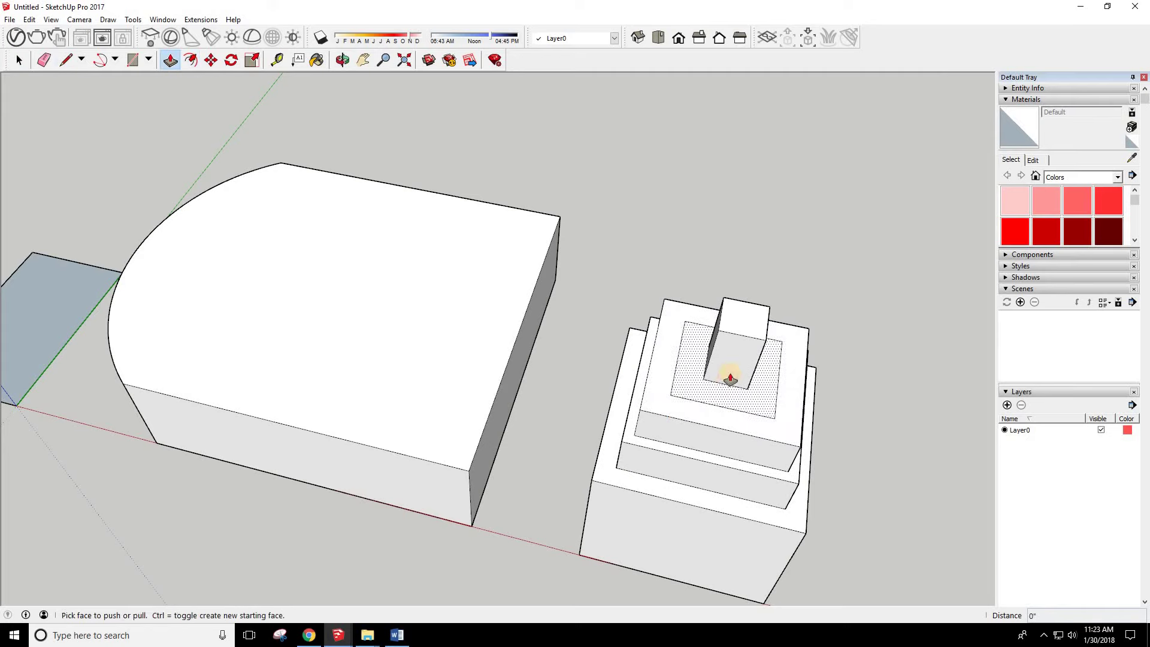
pyautogui.moveTo(731, 375); pyautogui.dragTo(733, 458)
pyautogui.moveTo(822, 272)
pyautogui.mouseDown(button='middle')
pyautogui.moveTo(527, 326)
pyautogui.moveTo(552, 321)
pyautogui.moveTo(305, 272)
pyautogui.moveTo(180, 156)
pyautogui.mouseUp(button='middle')
pyautogui.press('space')
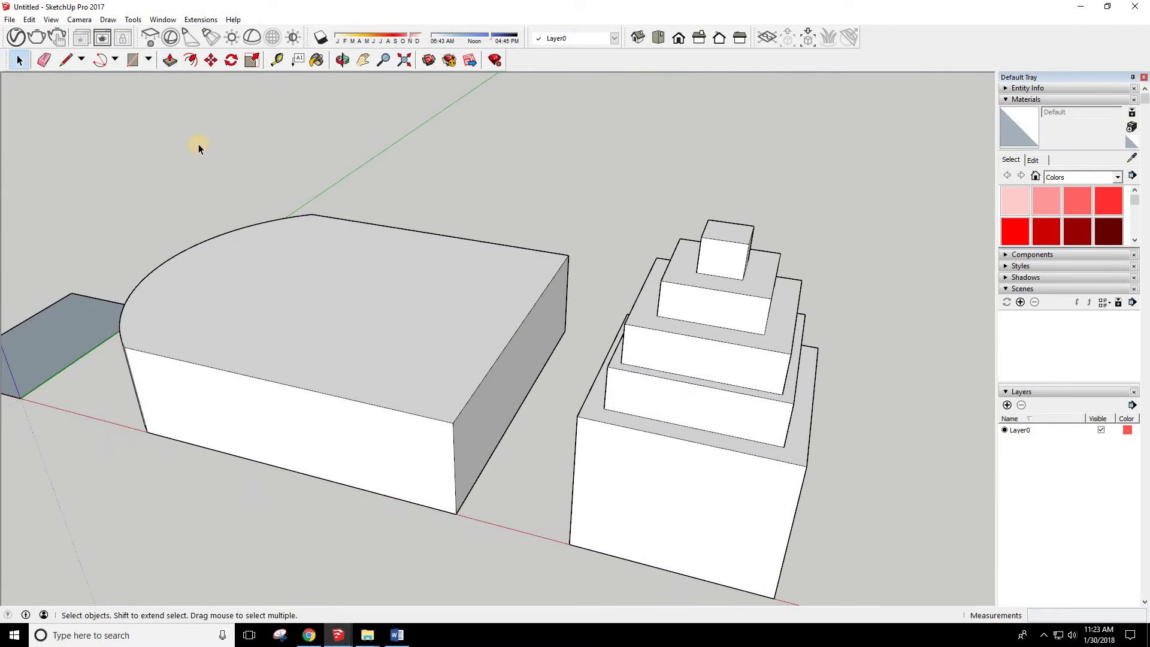
# Move the whole stepped tower 5' along the green axis
pyautogui.tripleClick(667, 343)
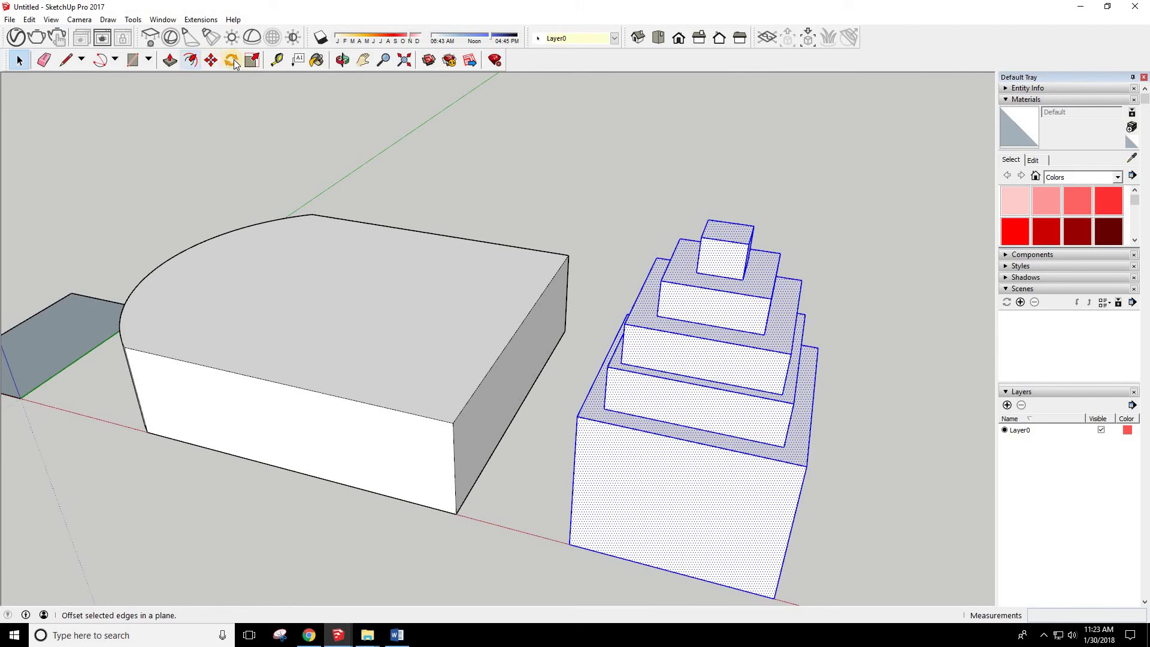
pyautogui.click(209, 59)
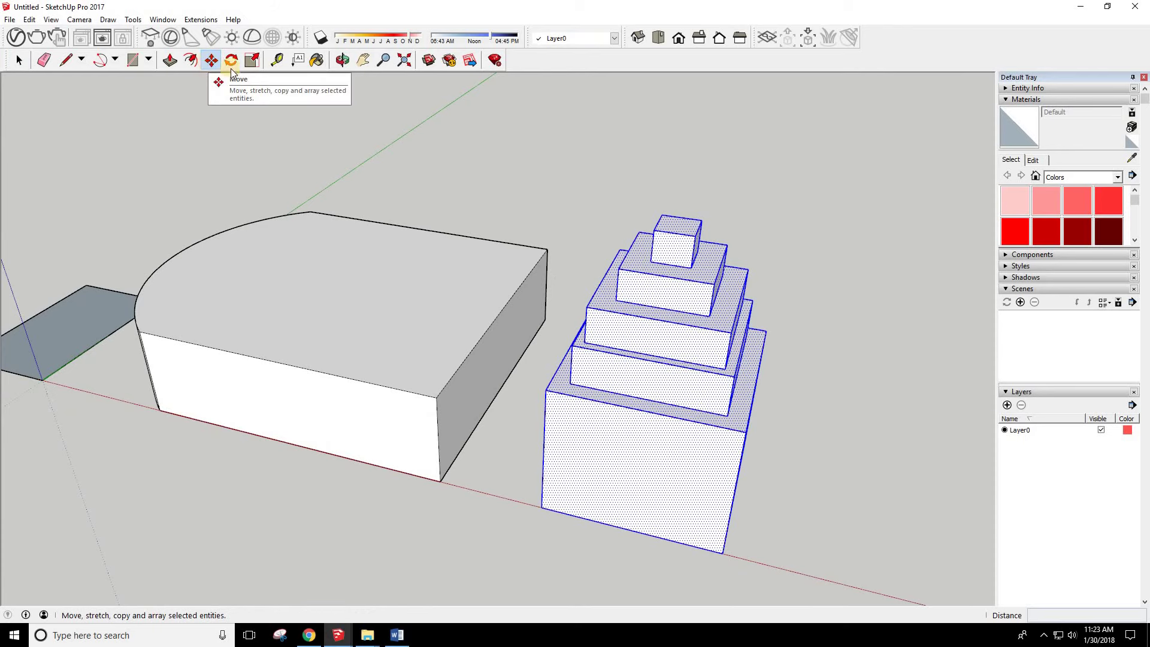
pyautogui.scroll(-3, 563, 418)
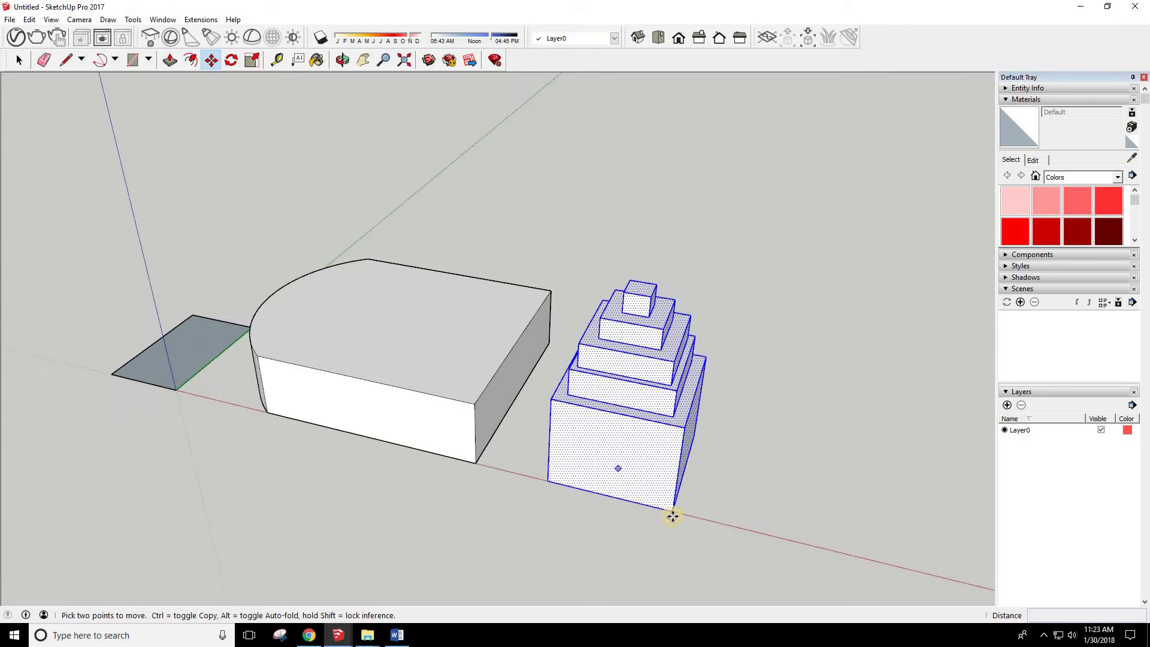
pyautogui.click(695, 518)
pyautogui.write("5'")
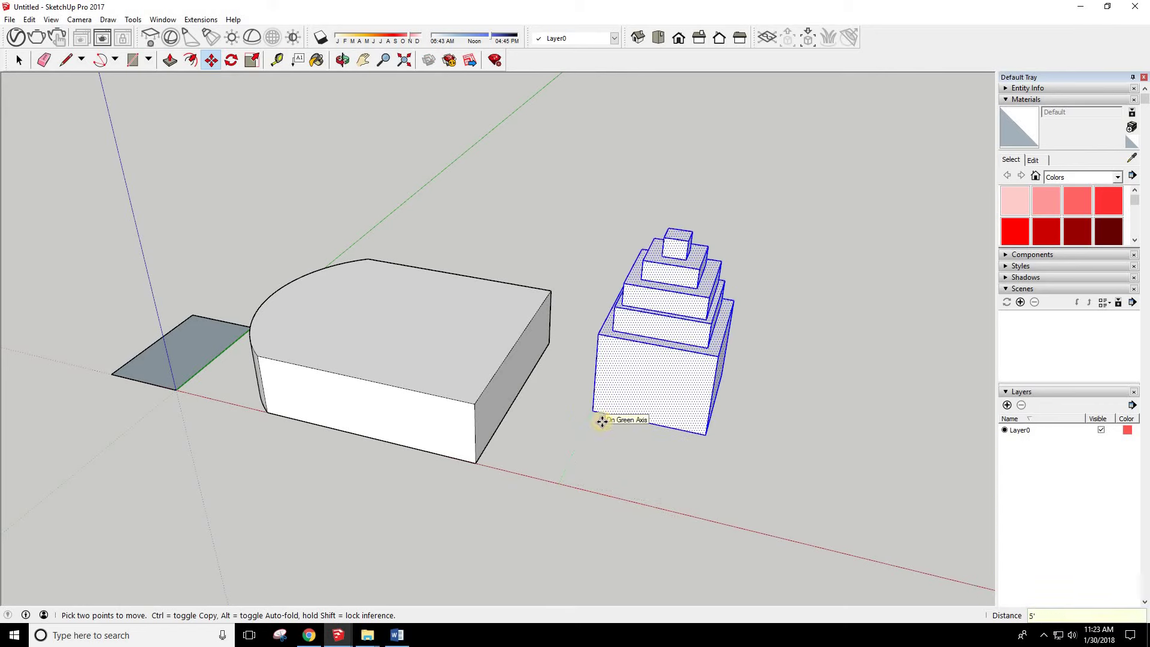
pyautogui.press('Return')
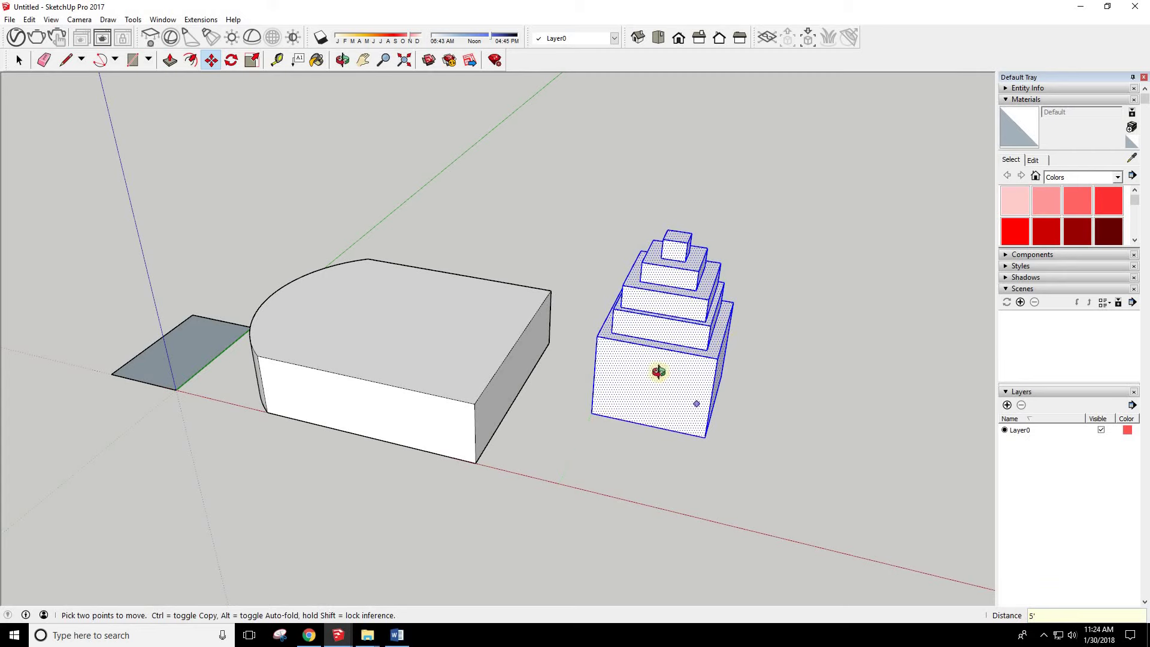
# Lift the stepped tower upward, viewing it from eye level
pyautogui.moveTo(658, 372); pyautogui.dragTo(650, 368, button='middle')
pyautogui.scroll(2, 649, 335)
pyautogui.scroll(1, 658, 246)
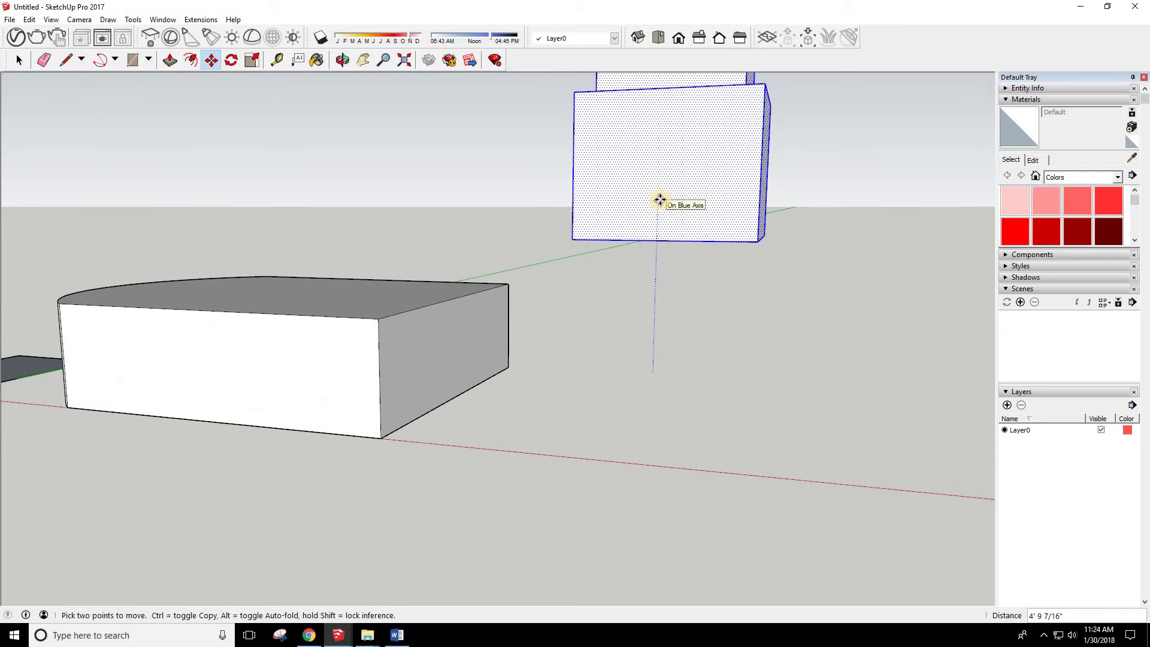
pyautogui.press('Return')
pyautogui.scroll(-3, 693, 352)
pyautogui.moveTo(694, 352)
pyautogui.mouseDown(button='middle')
pyautogui.moveTo(463, 276)
pyautogui.moveTo(288, 311)
pyautogui.moveTo(670, 416)
pyautogui.moveTo(764, 378)
pyautogui.mouseUp(button='middle')
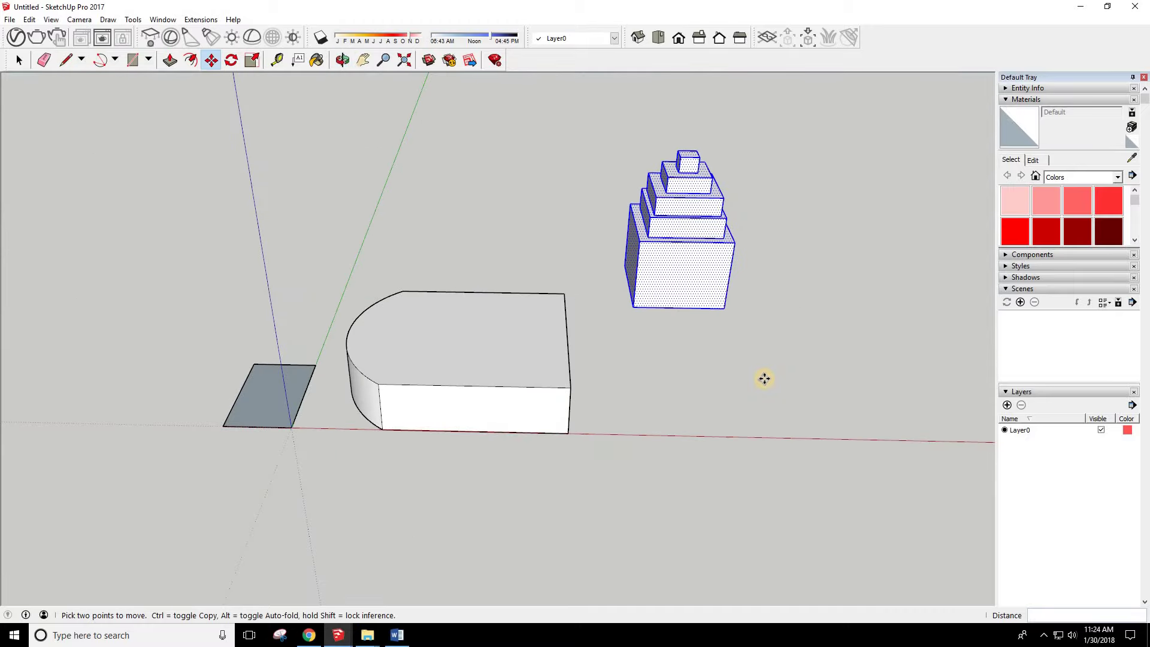
# Delete the stepped tower and select the entire rounded box
pyautogui.press('Delete')
pyautogui.click(22, 62)
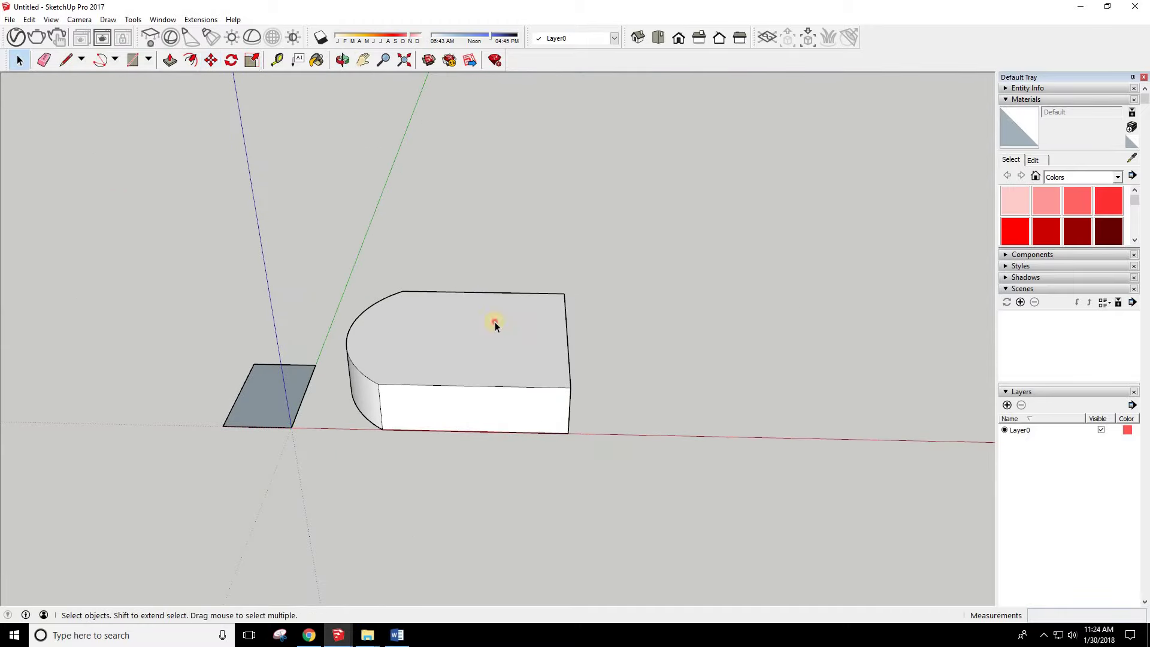
pyautogui.tripleClick(470, 297)
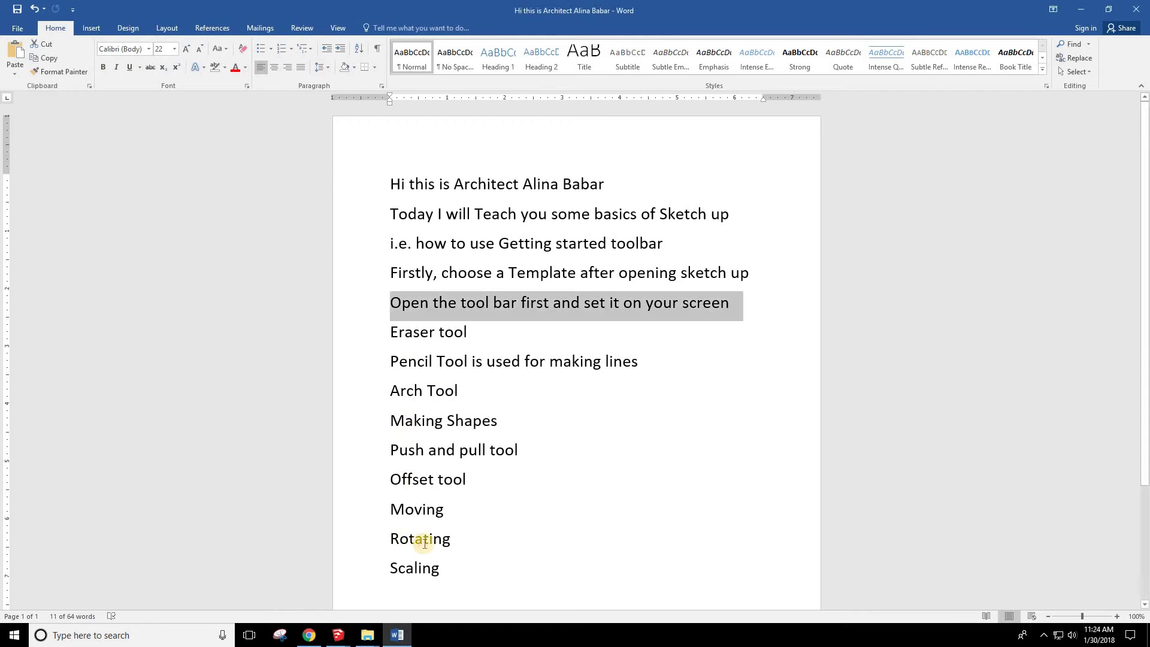
# Highlight 'Rotating' in the Word checklist, then minimize Word
pyautogui.click(470, 483)
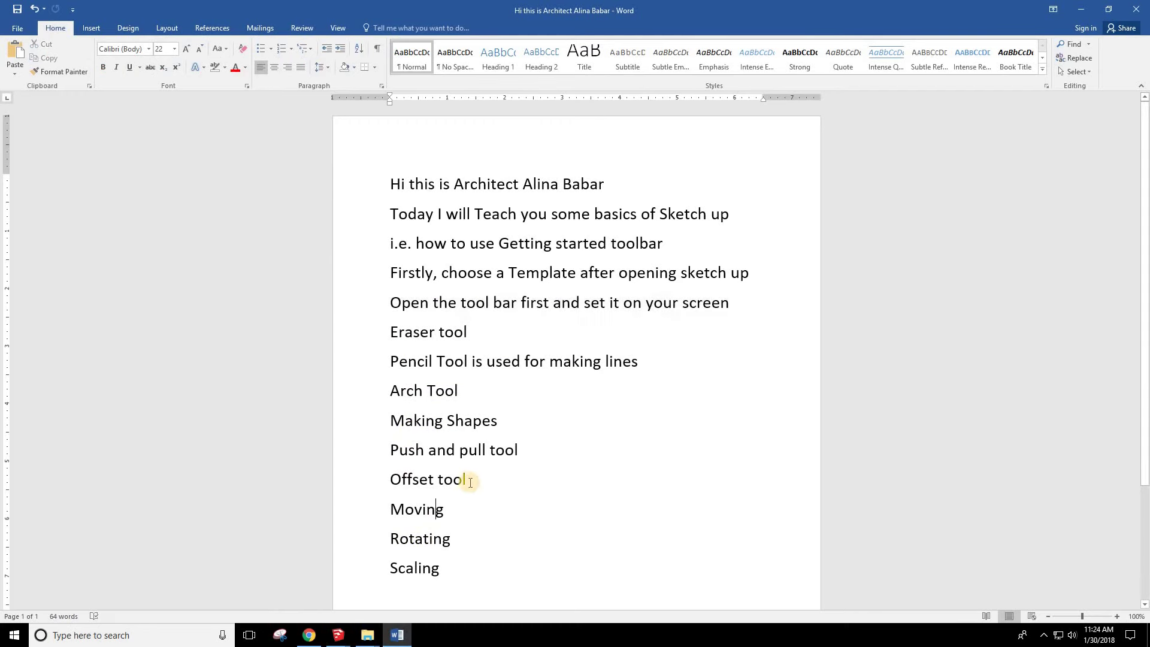
pyautogui.moveTo(461, 540); pyautogui.dragTo(380, 539)
pyautogui.click(380, 539)
pyautogui.keyDown('shift'); pyautogui.click(478, 539); pyautogui.keyUp('shift')
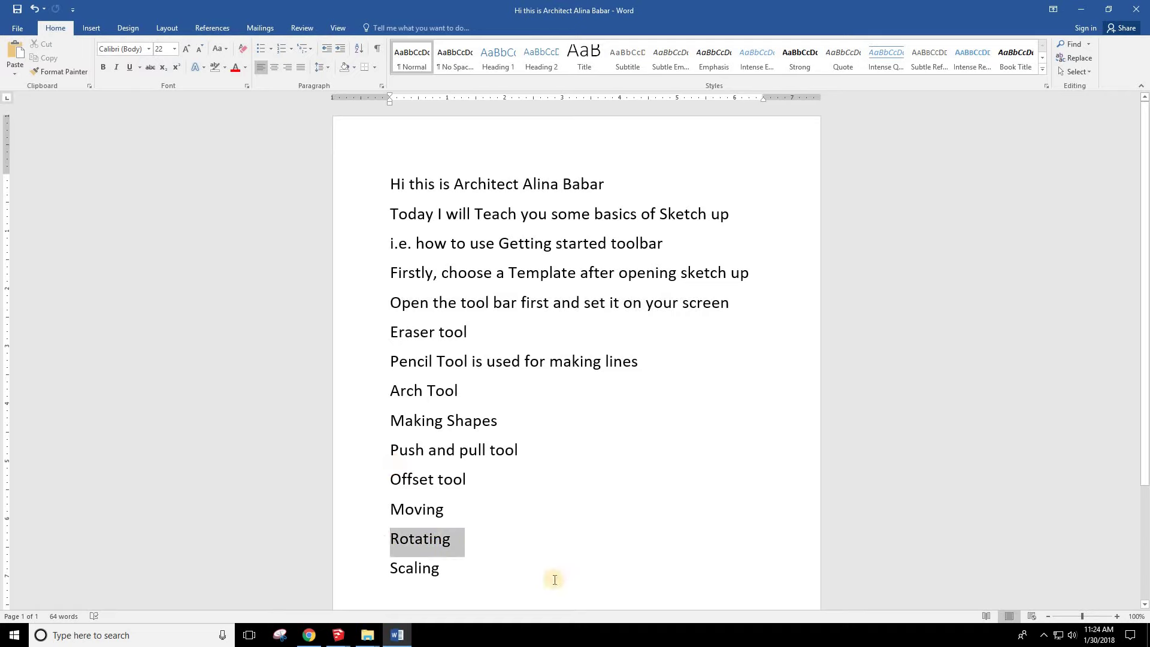
pyautogui.click(398, 638)
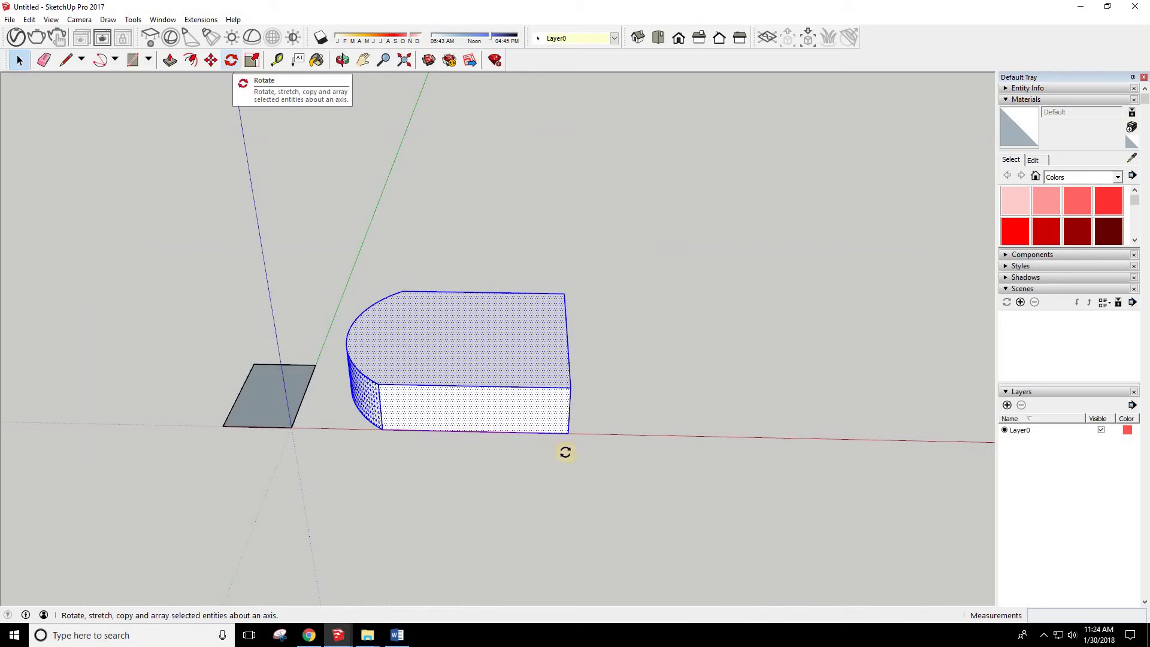
pyautogui.scroll(1, 569, 446)
pyautogui.scroll(1, 568, 447)
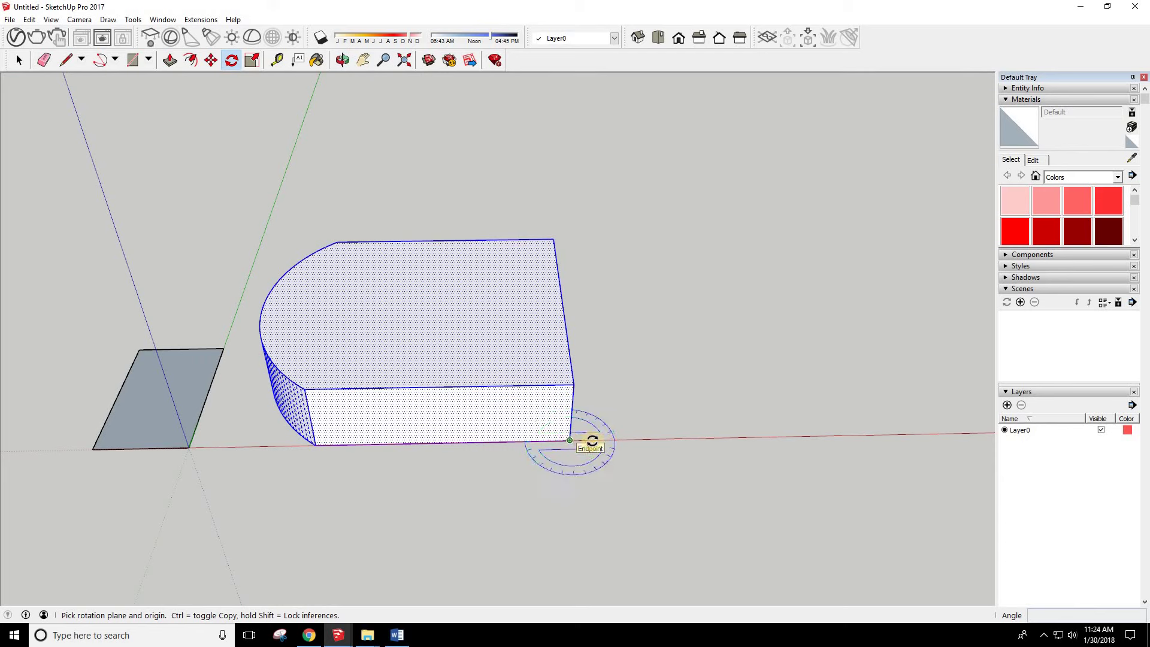
pyautogui.click(592, 441)
pyautogui.click(725, 436)
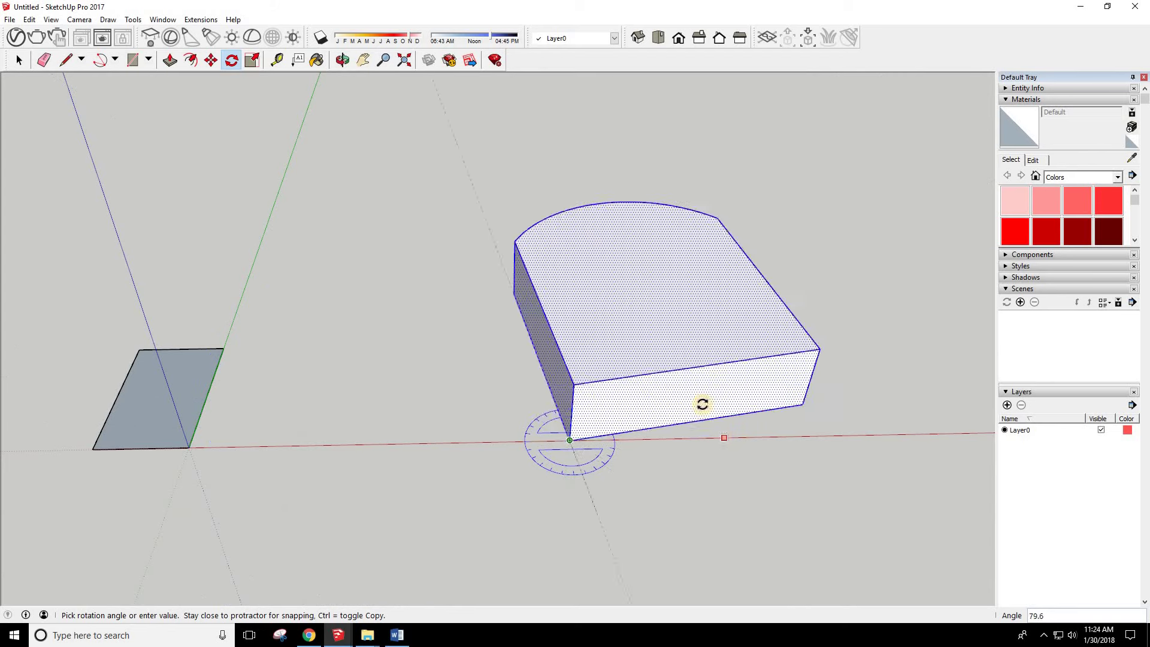
pyautogui.press('Escape')
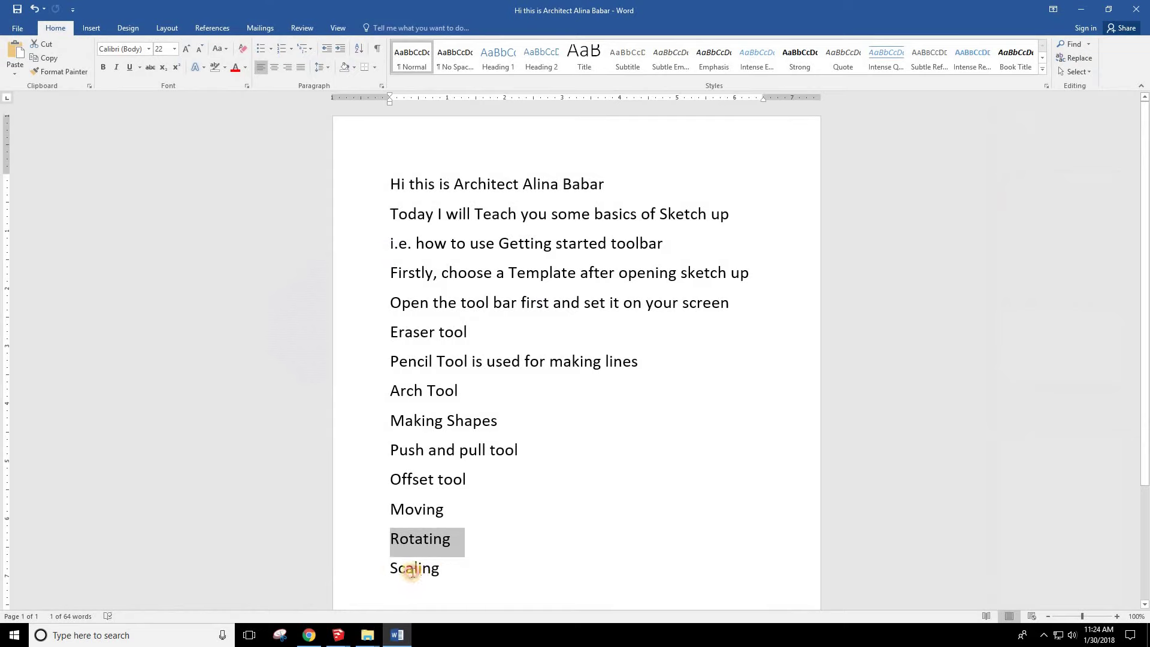
pyautogui.moveTo(412, 571); pyautogui.dragTo(373, 571)
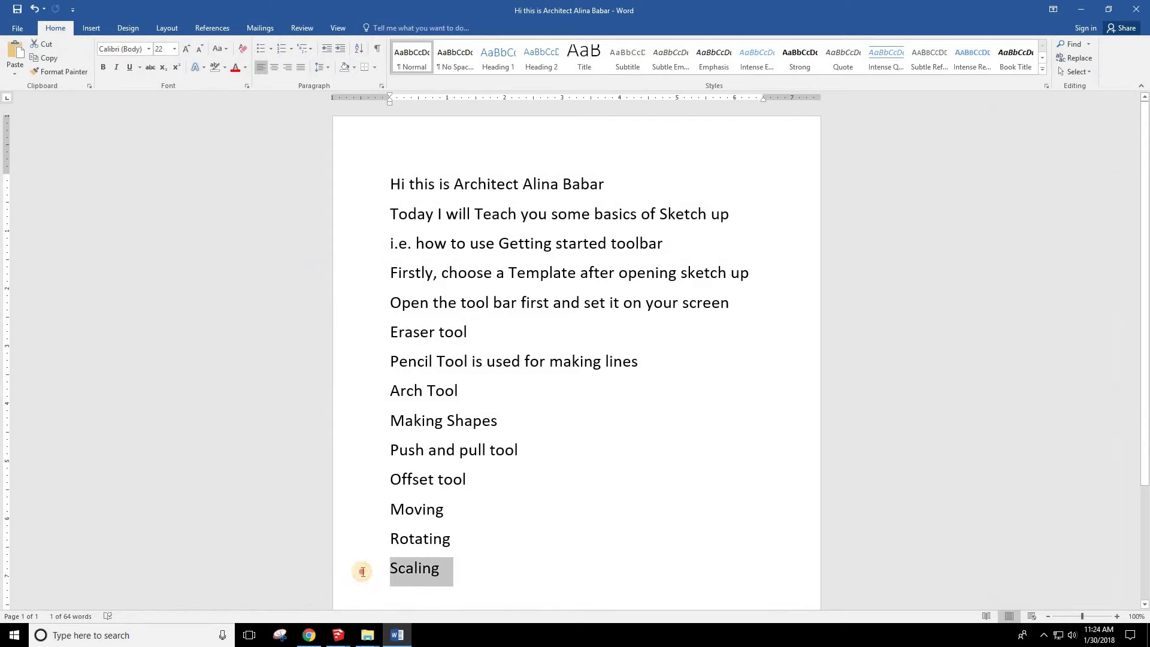
pyautogui.scroll(-3, 446, 524)
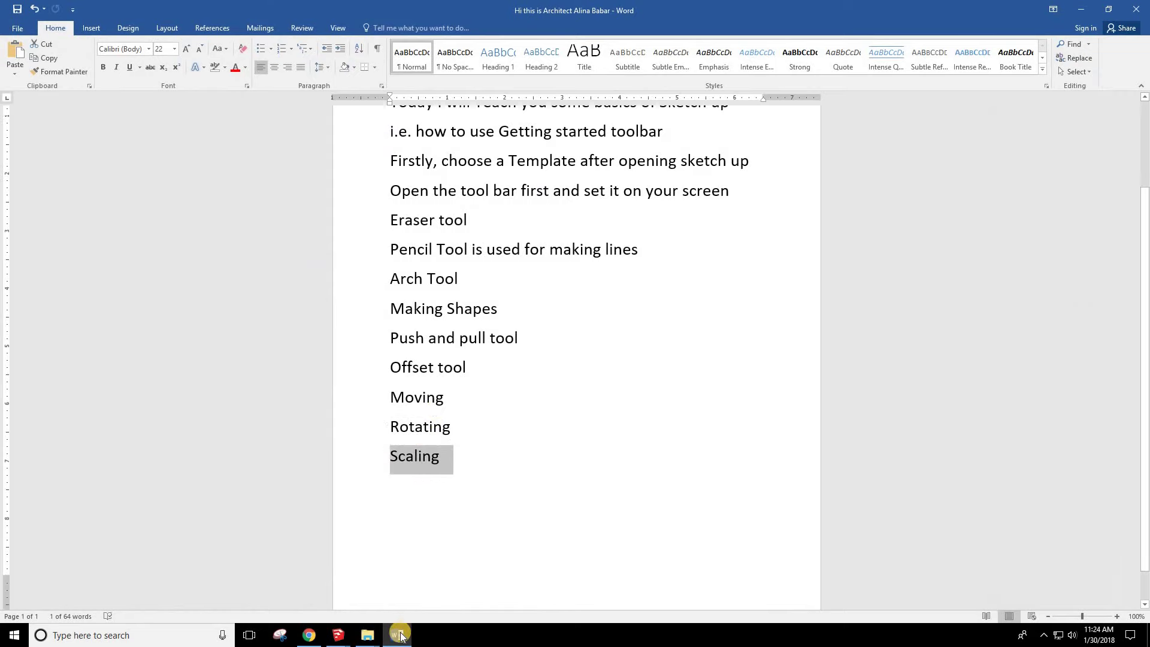
pyautogui.click(445, 547)
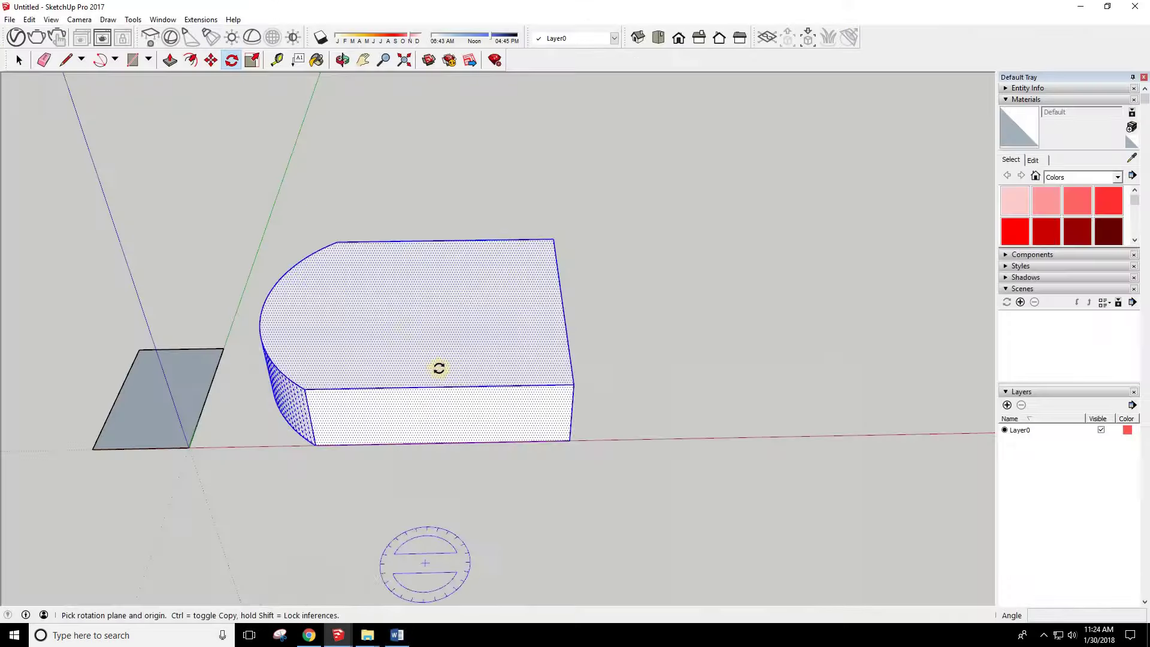
# Preview scaling the rounded box from its top corner, then cancel to keep its size
pyautogui.click(253, 60)
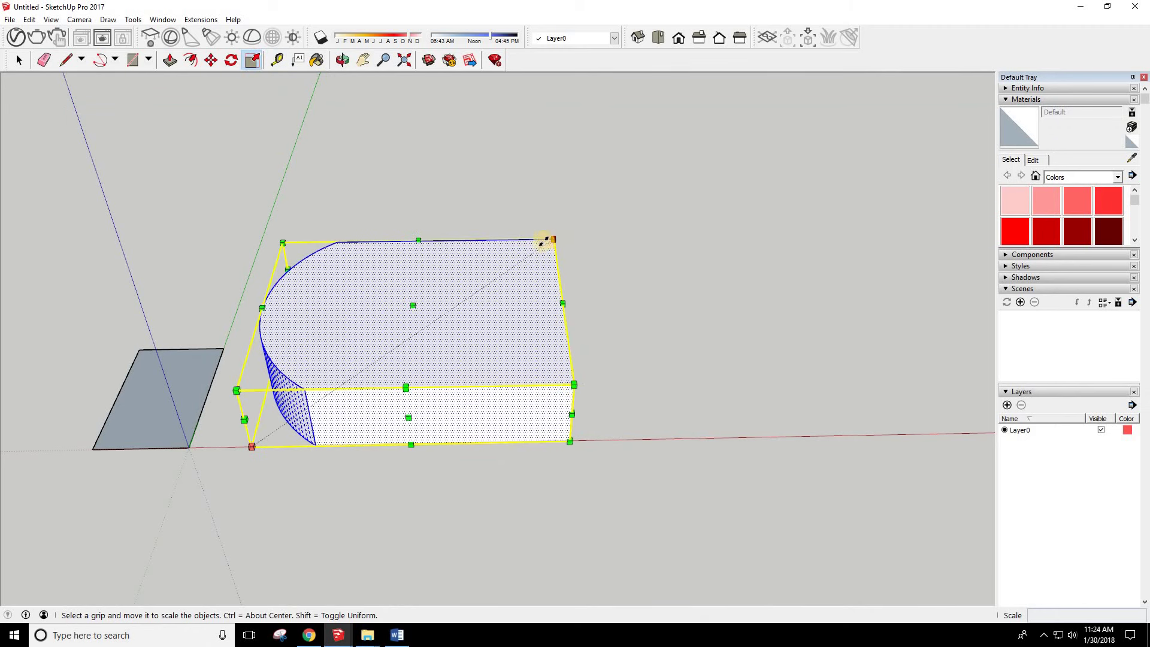
pyautogui.moveTo(554, 238)
pyautogui.mouseDown()
pyautogui.moveTo(481, 295)
pyautogui.moveTo(558, 219)
pyautogui.moveTo(378, 334)
pyautogui.moveTo(396, 331)
pyautogui.mouseUp()
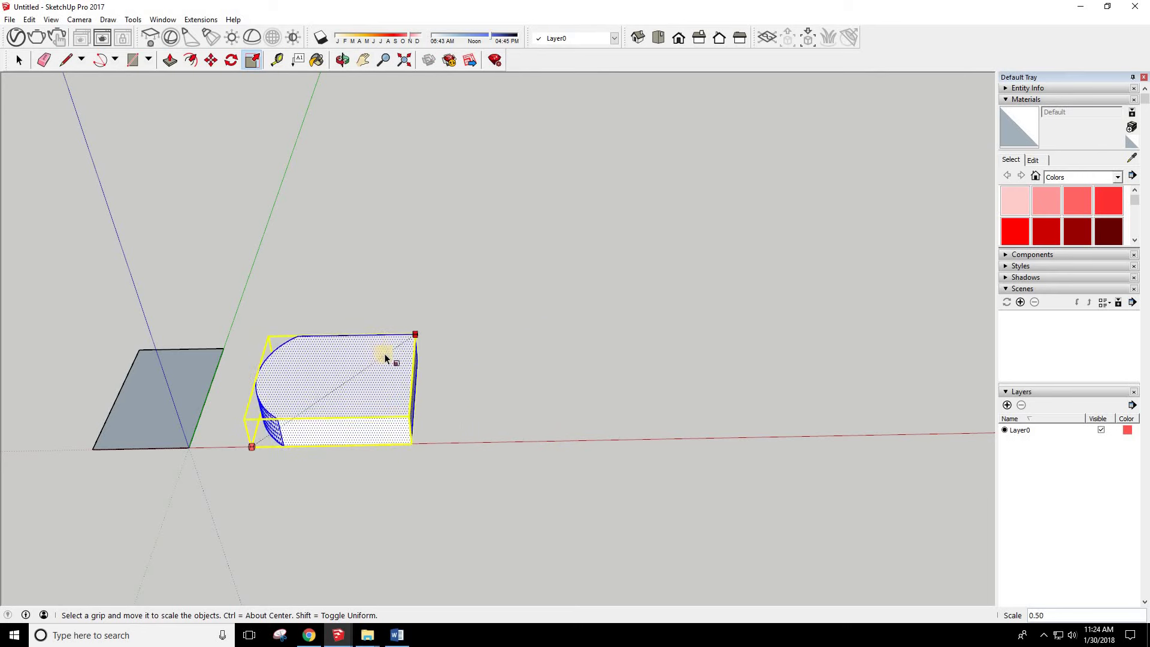
pyautogui.press('Escape')
pyautogui.press('space')
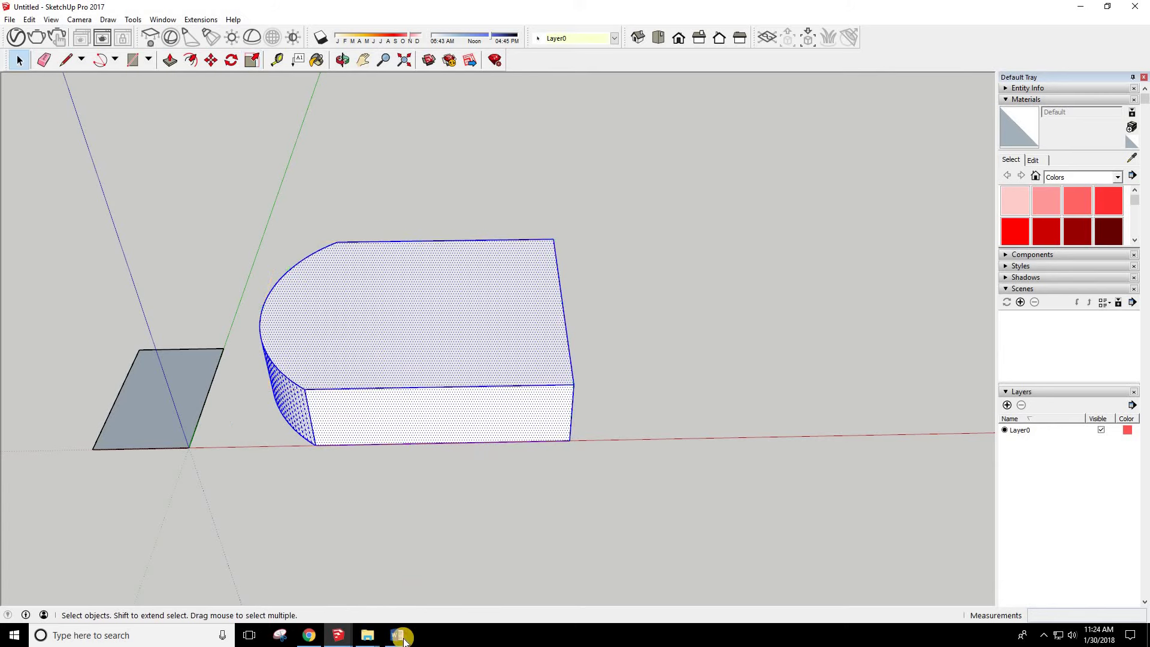
# Add the line 'I'll over the other things in next video' below Scaling in Word
pyautogui.click(397, 635)
pyautogui.click(431, 508)
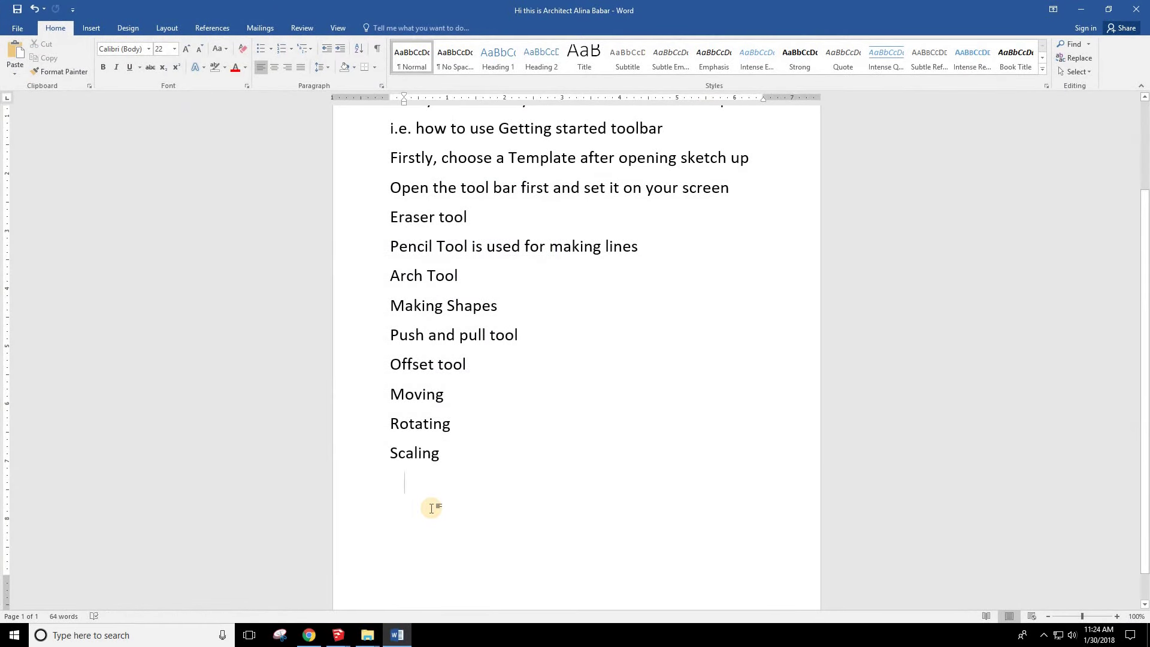
pyautogui.write('i')
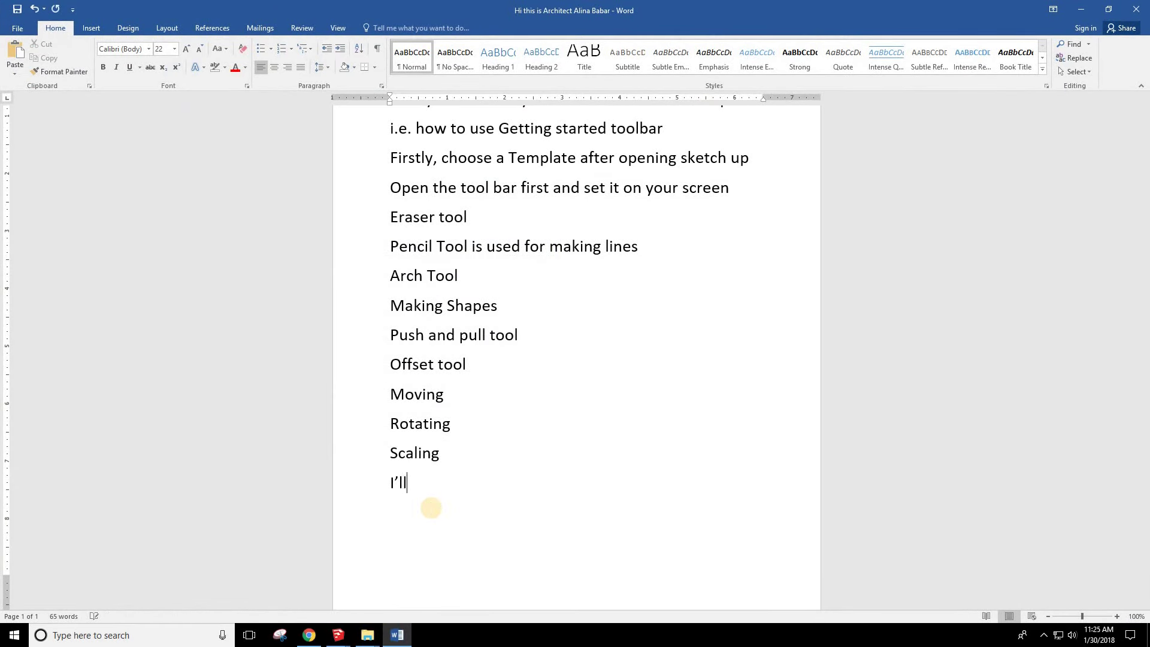
pyautogui.write('over the other things in next video')
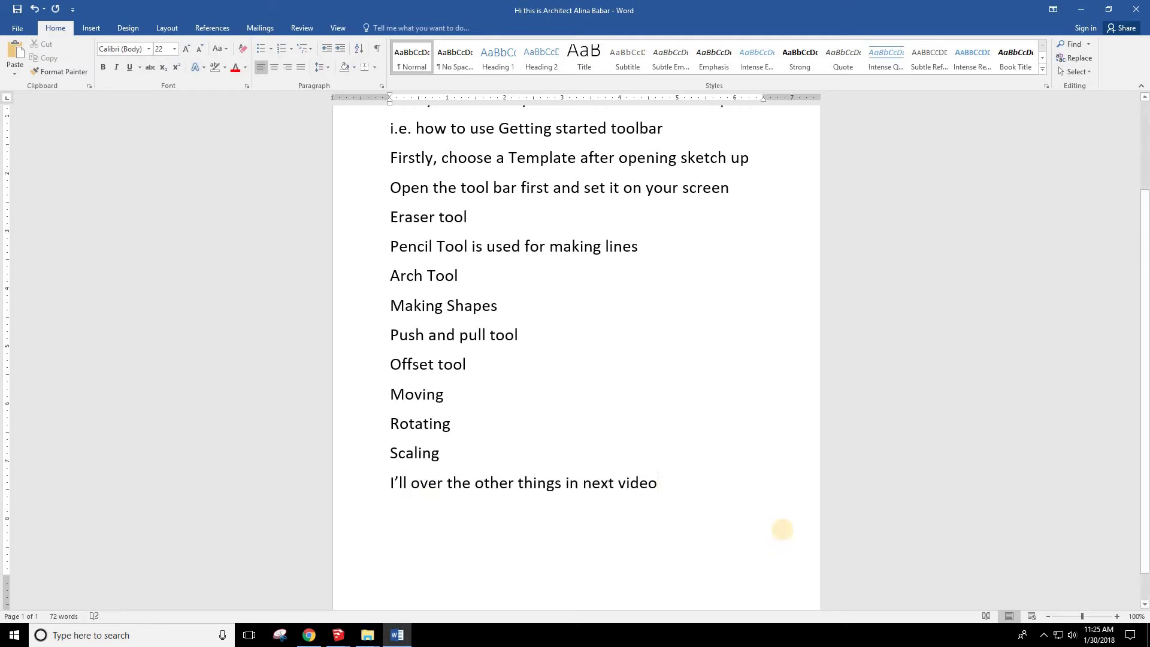